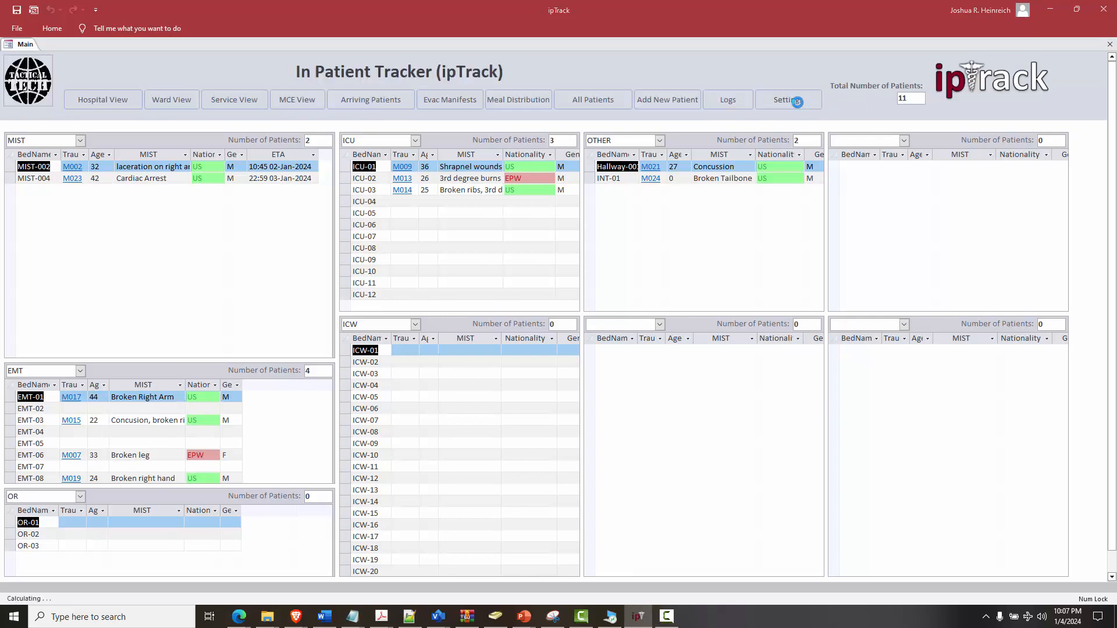
# - Open the service view and compare its requestor phone column with the phone number in the local settings
pyautogui.moveTo(632, 152); pyautogui.dragTo(601, 177)
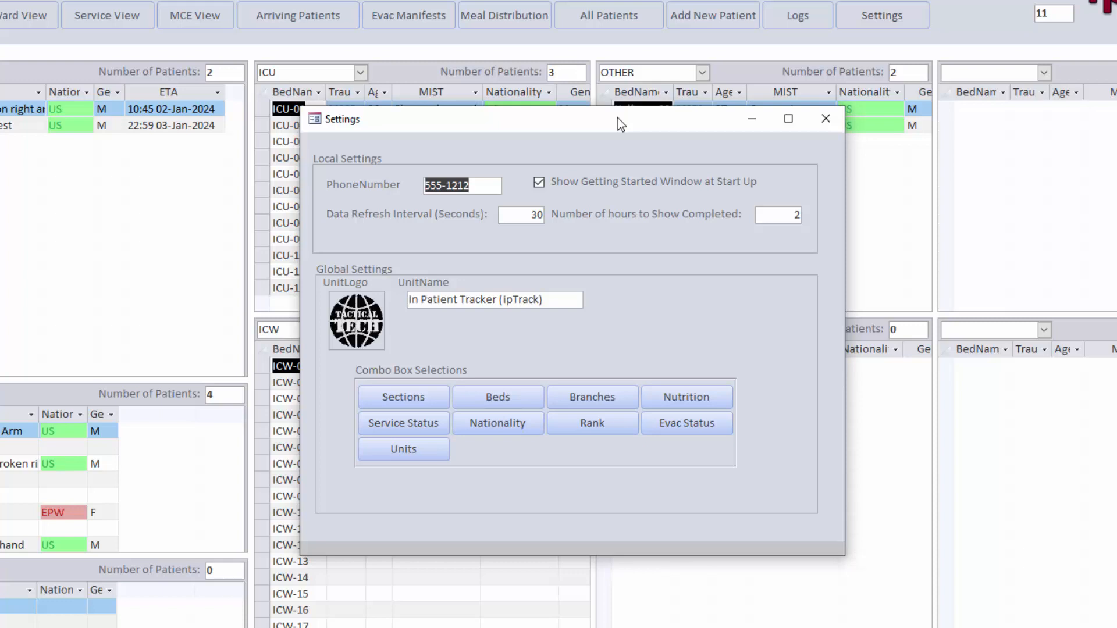
pyautogui.moveTo(469, 185); pyautogui.dragTo(422, 185)
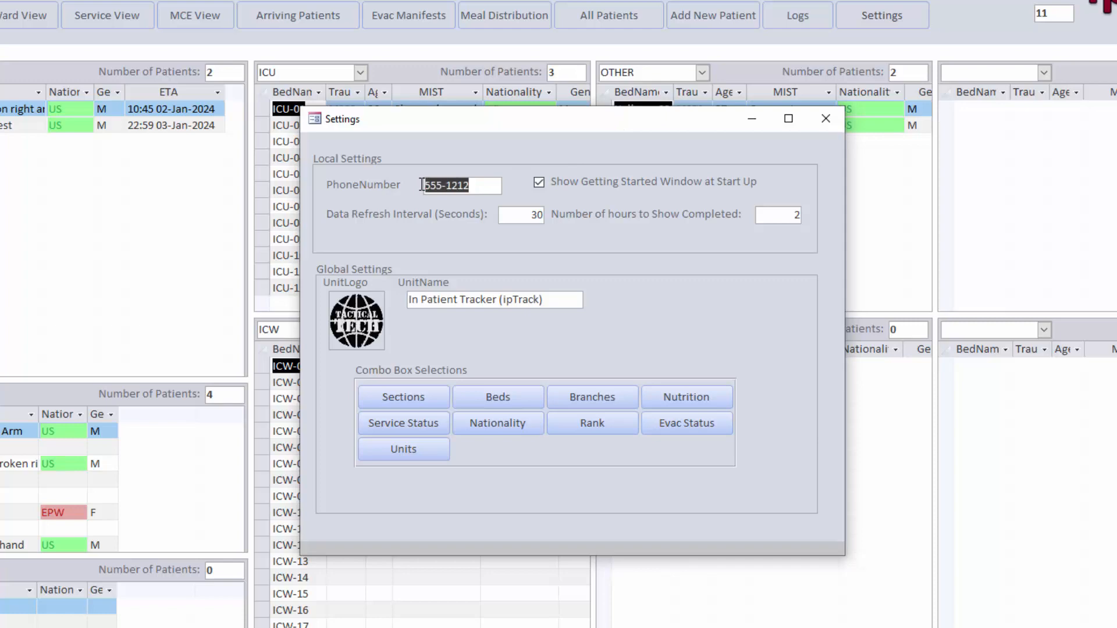
pyautogui.click(124, 15)
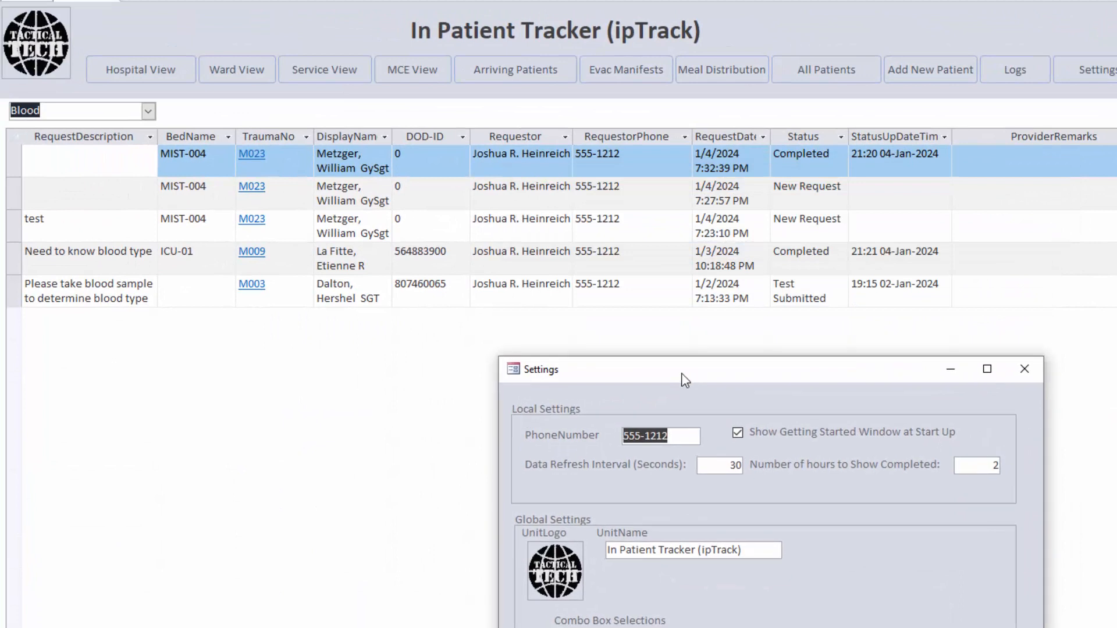
pyautogui.moveTo(682, 373); pyautogui.dragTo(682, 360)
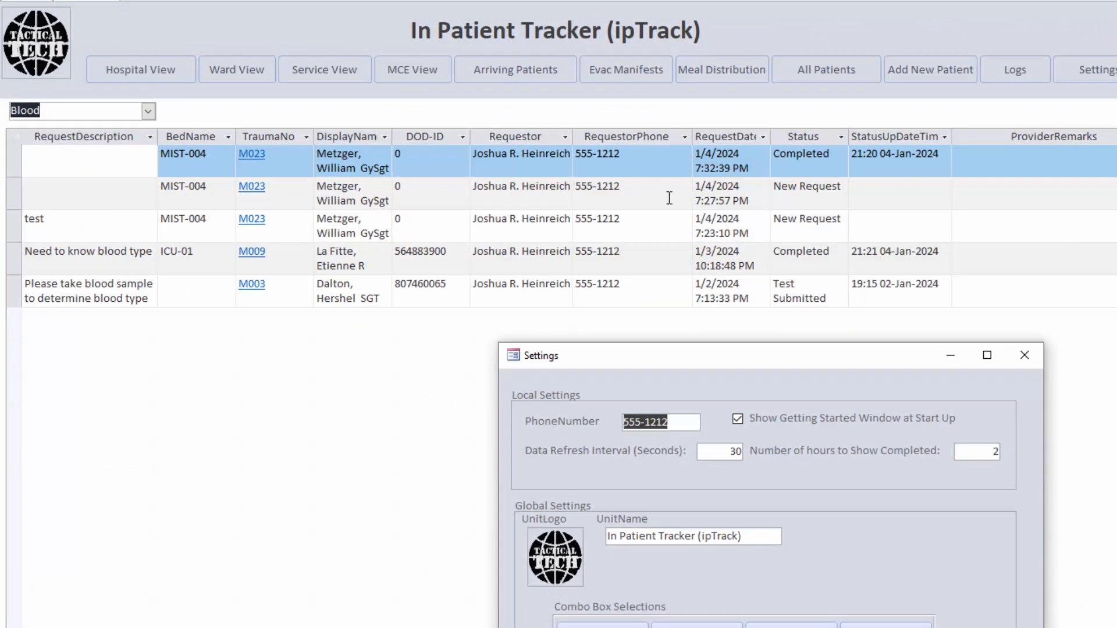
pyautogui.moveTo(726, 365); pyautogui.dragTo(731, 129)
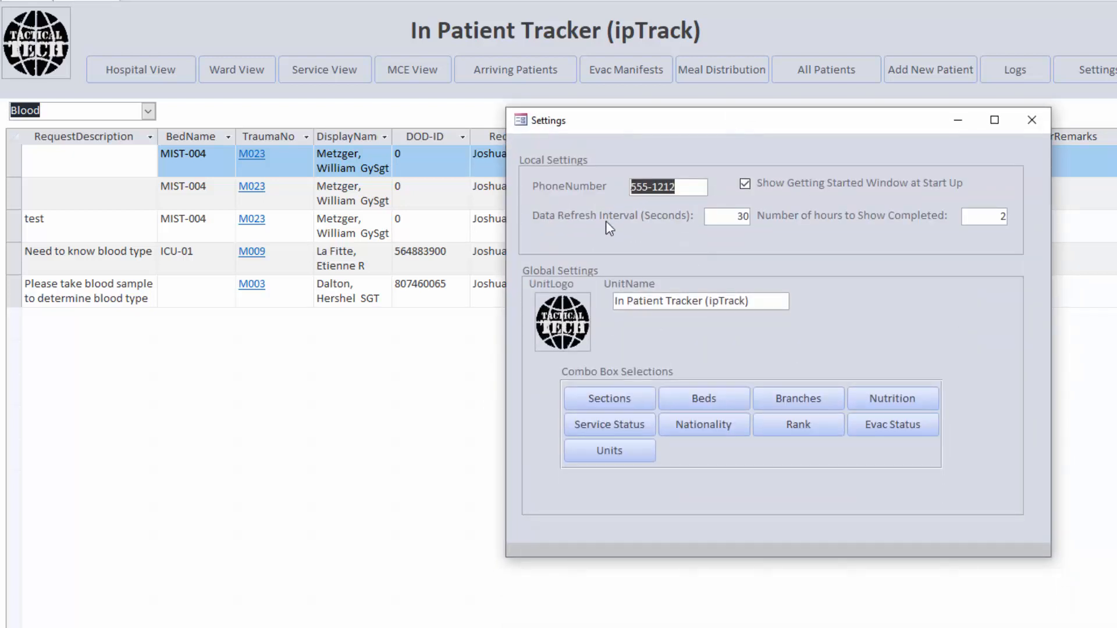
# - Set the local data refresh interval to 300 seconds and commit the change
pyautogui.click(710, 219)
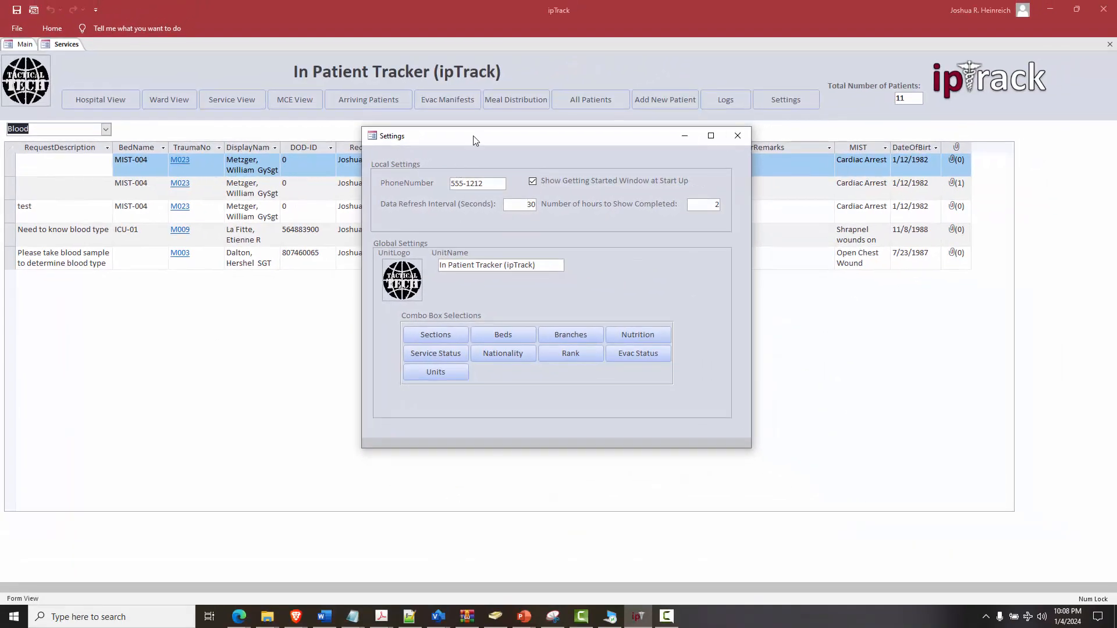
pyautogui.moveTo(660, 120); pyautogui.dragTo(660, 195)
pyautogui.moveTo(473, 189); pyautogui.dragTo(459, 243)
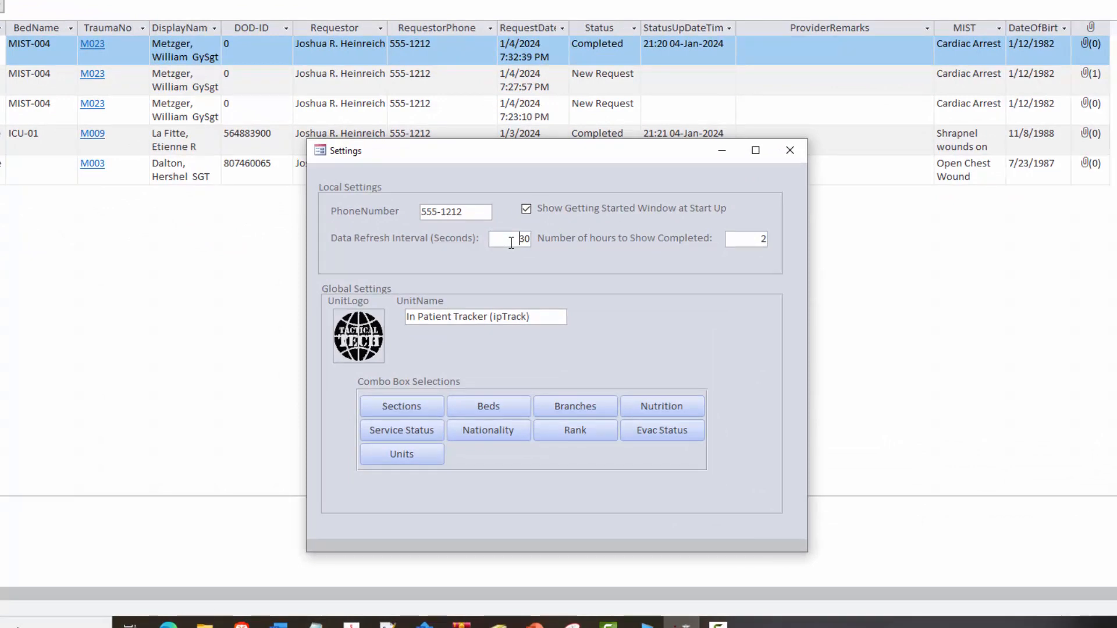
pyautogui.doubleClick(533, 239)
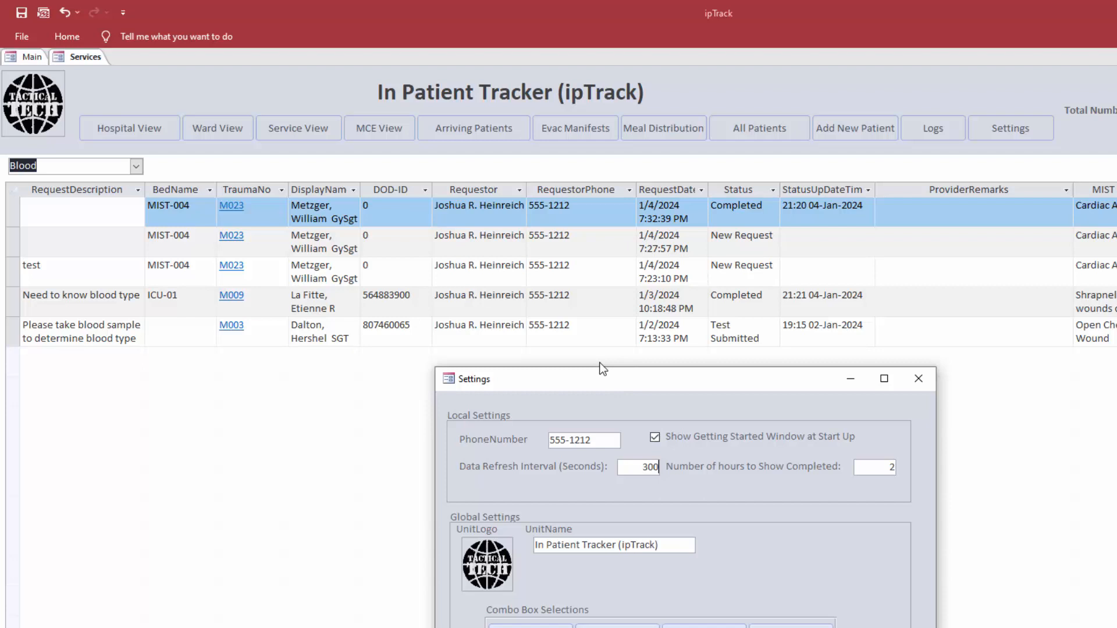
pyautogui.click(634, 351)
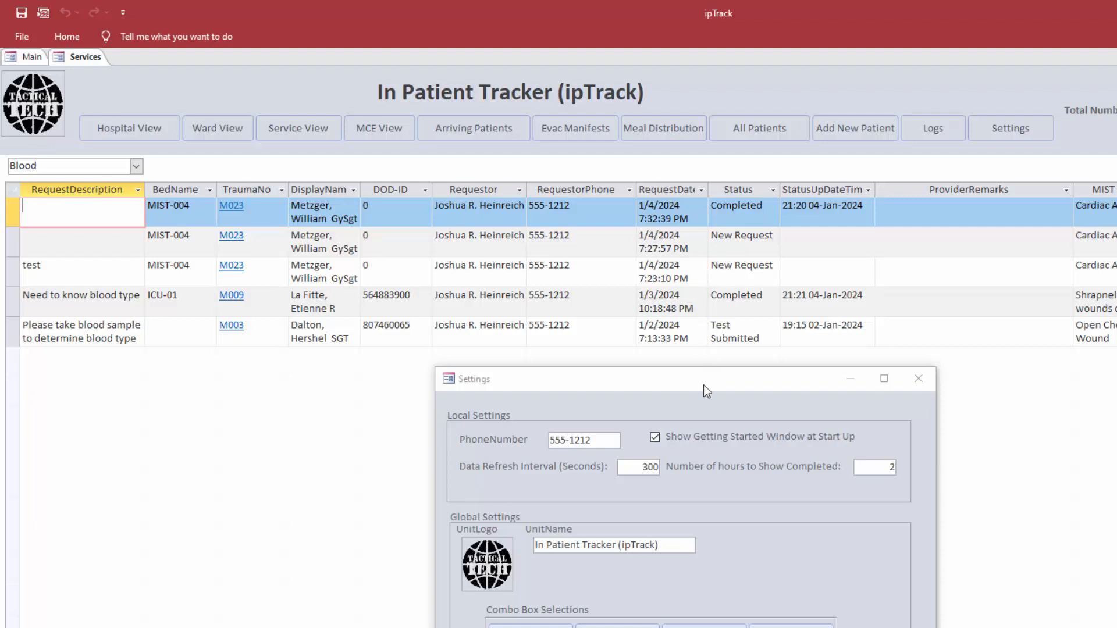
pyautogui.moveTo(706, 387)
pyautogui.mouseDown()
pyautogui.moveTo(705, 361)
pyautogui.moveTo(706, 389)
pyautogui.mouseUp()
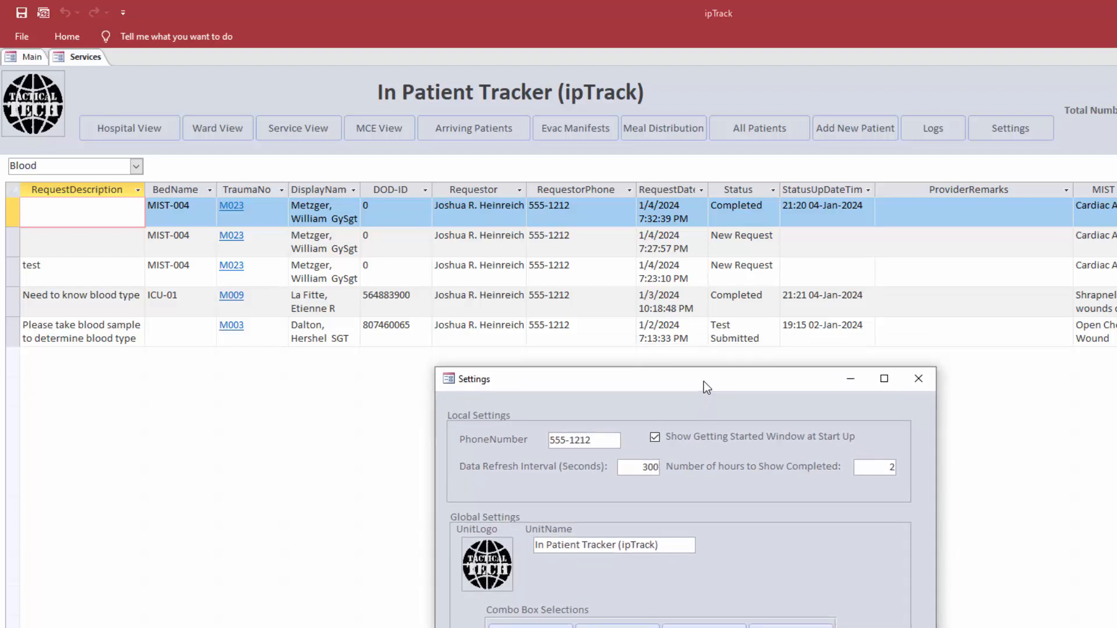
pyautogui.moveTo(703, 385); pyautogui.dragTo(696, 257)
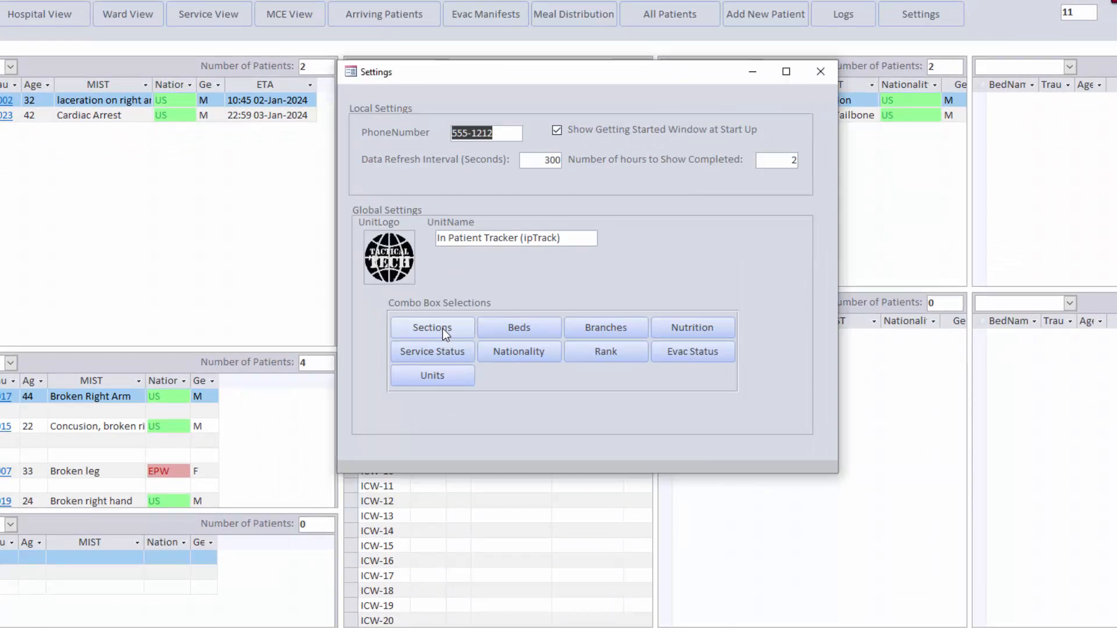
# - Open the section list from the settings and delete the Consult service record
pyautogui.click(443, 329)
pyautogui.moveTo(251, 109); pyautogui.dragTo(545, 66)
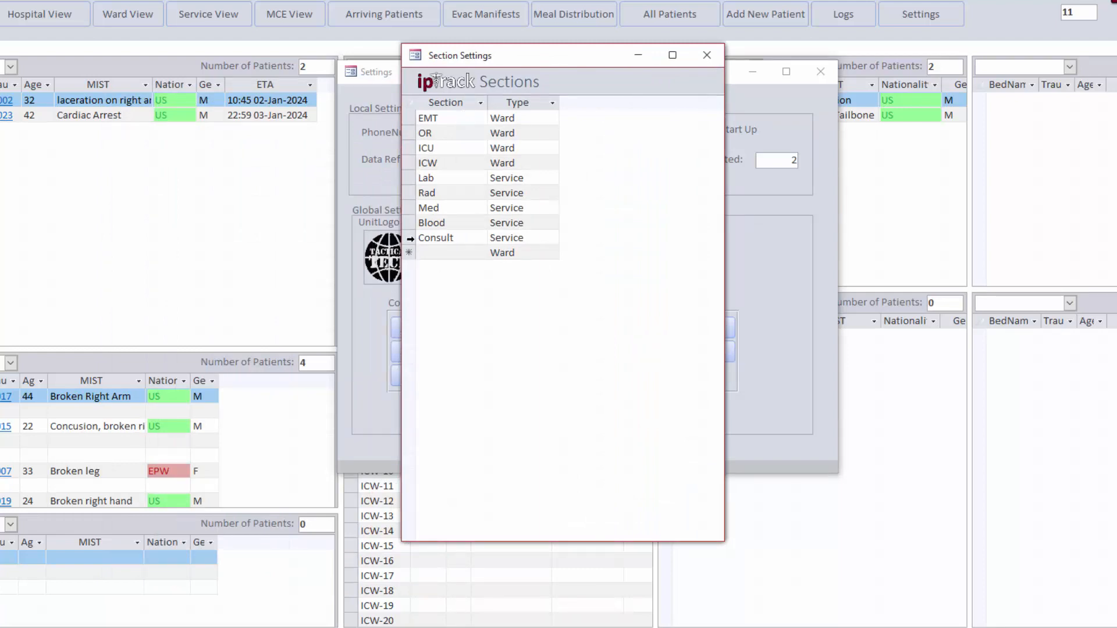
pyautogui.click(410, 238)
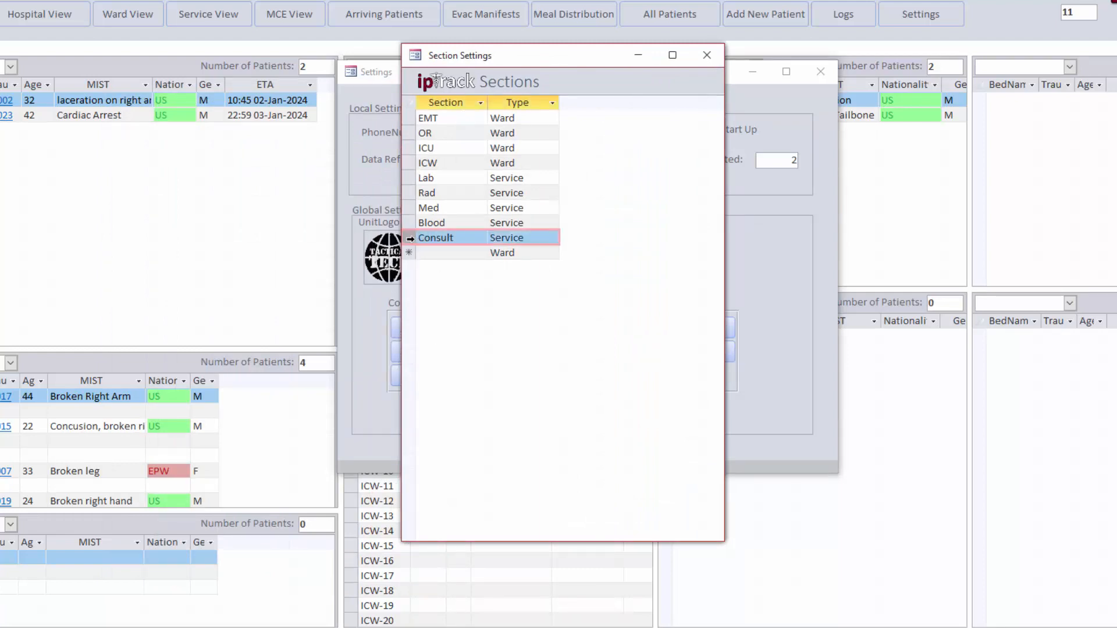
pyautogui.rightClick(410, 239)
pyautogui.click(461, 264)
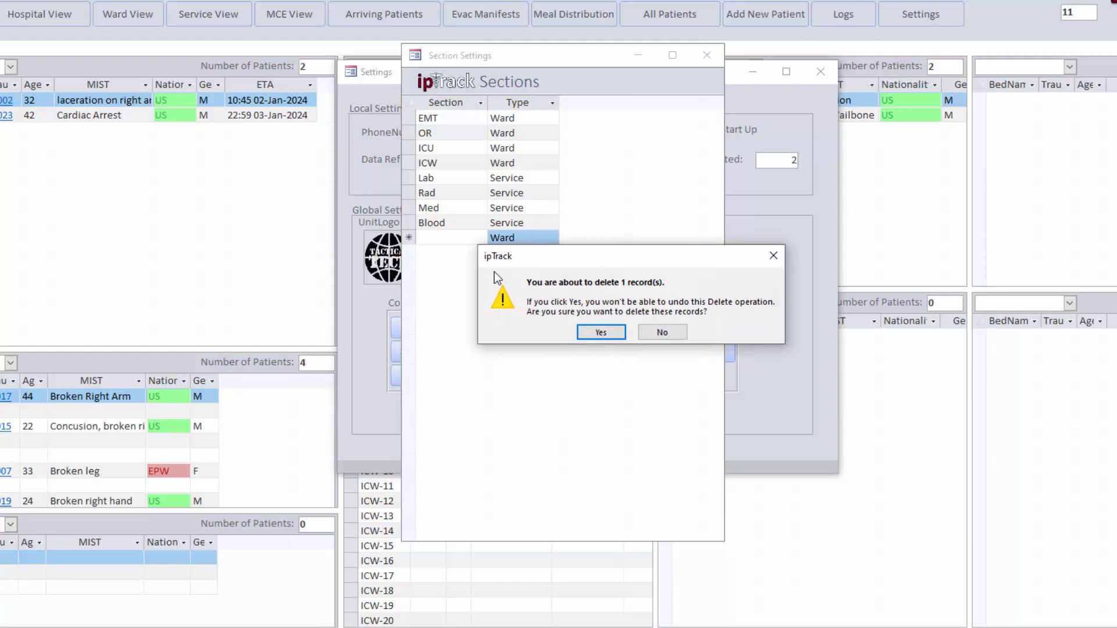
pyautogui.click(616, 337)
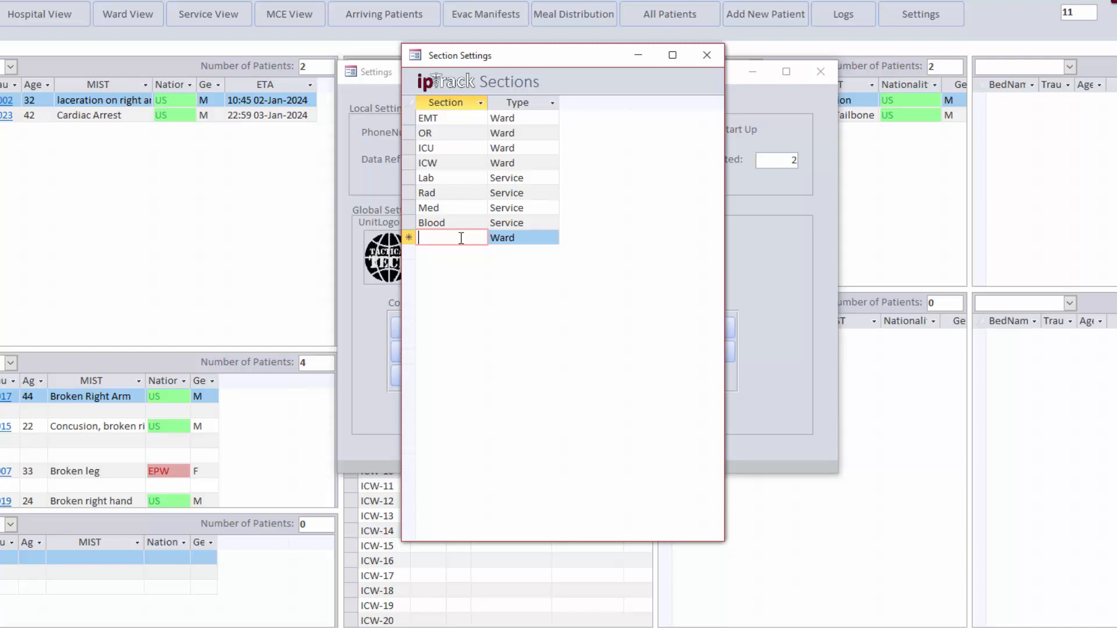
# - Add a section named 555-ICU of type Ward and assign 8 beds to it
pyautogui.write('5')
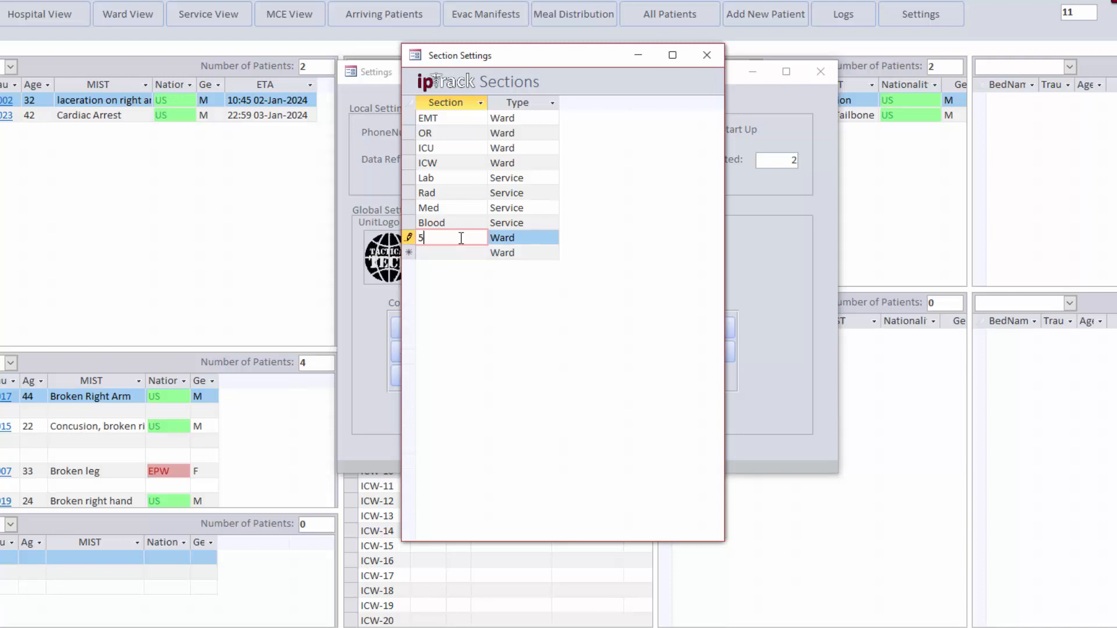
pyautogui.write('55-ICU')
pyautogui.press('Tab')
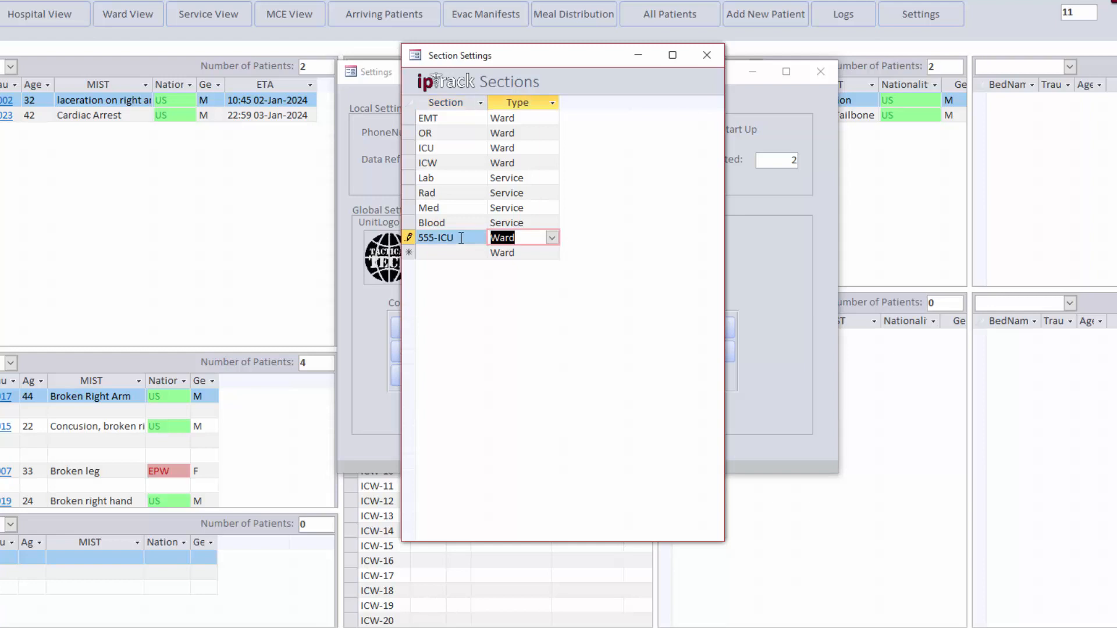
pyautogui.press('Tab')
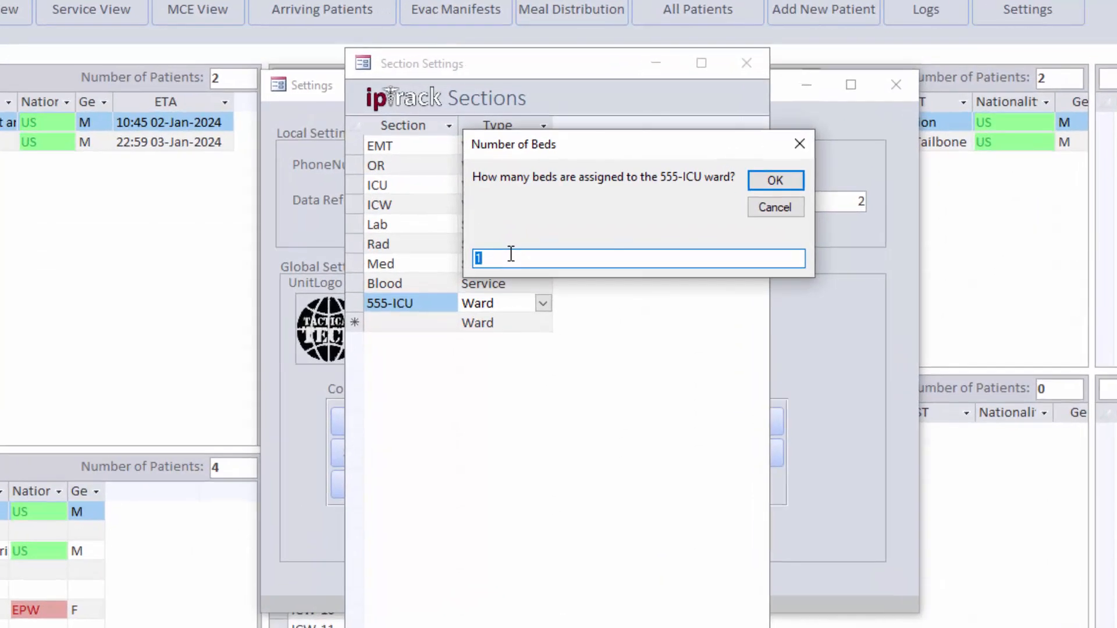
pyautogui.write('8')
pyautogui.press('Return')
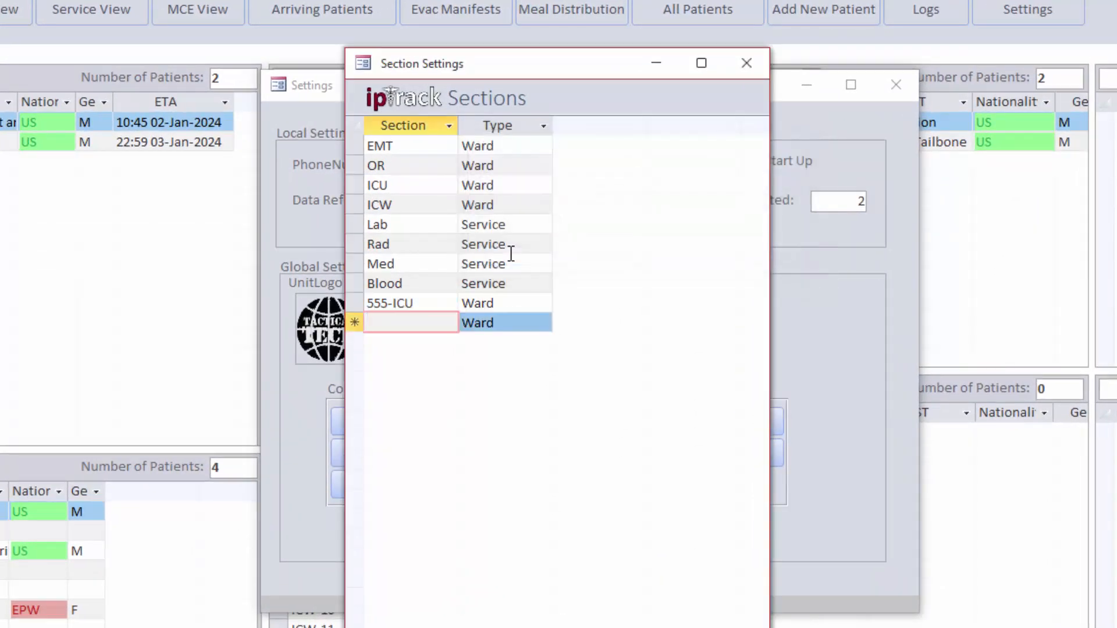
# - Open the bed selection list alongside the section list and add bed number 9 to the 555-ICU ward
pyautogui.moveTo(539, 68); pyautogui.dragTo(0, 89)
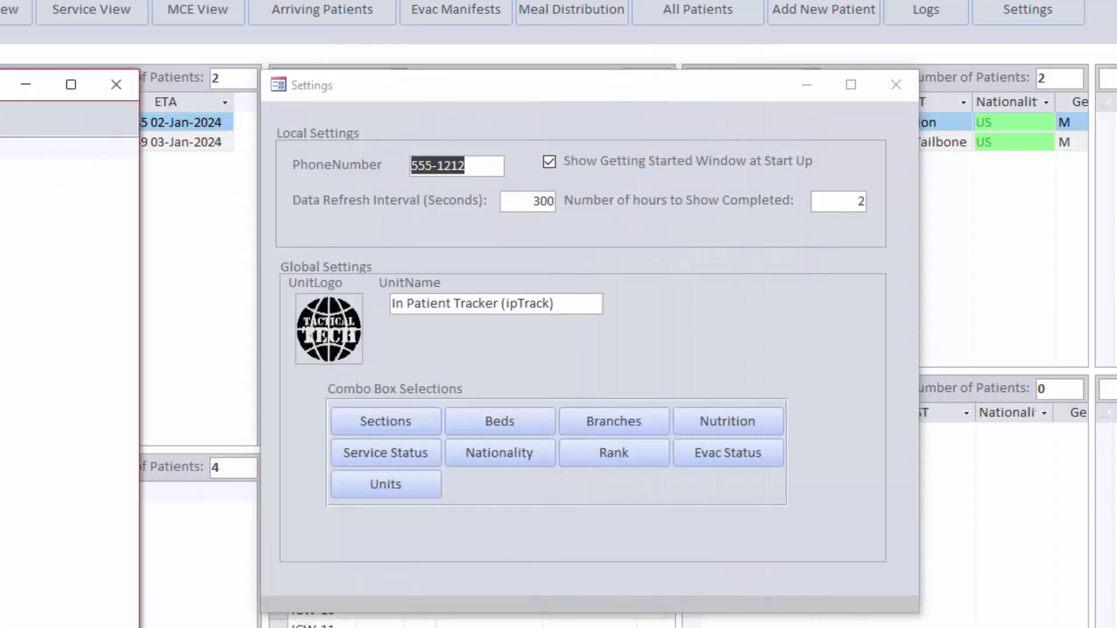
pyautogui.click(497, 430)
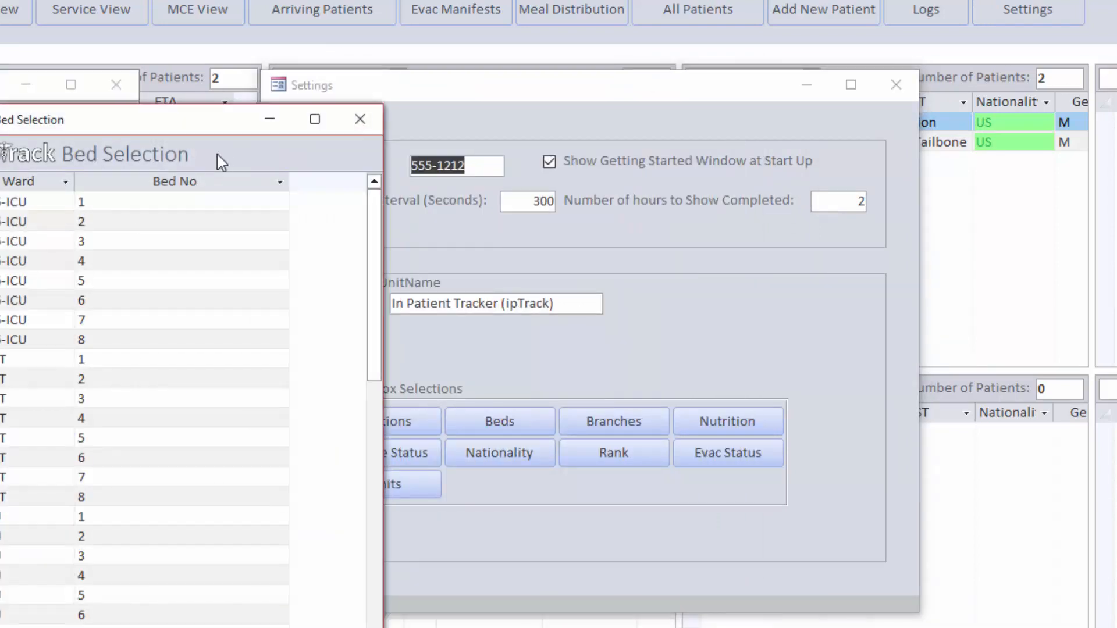
pyautogui.moveTo(219, 125); pyautogui.dragTo(554, 43)
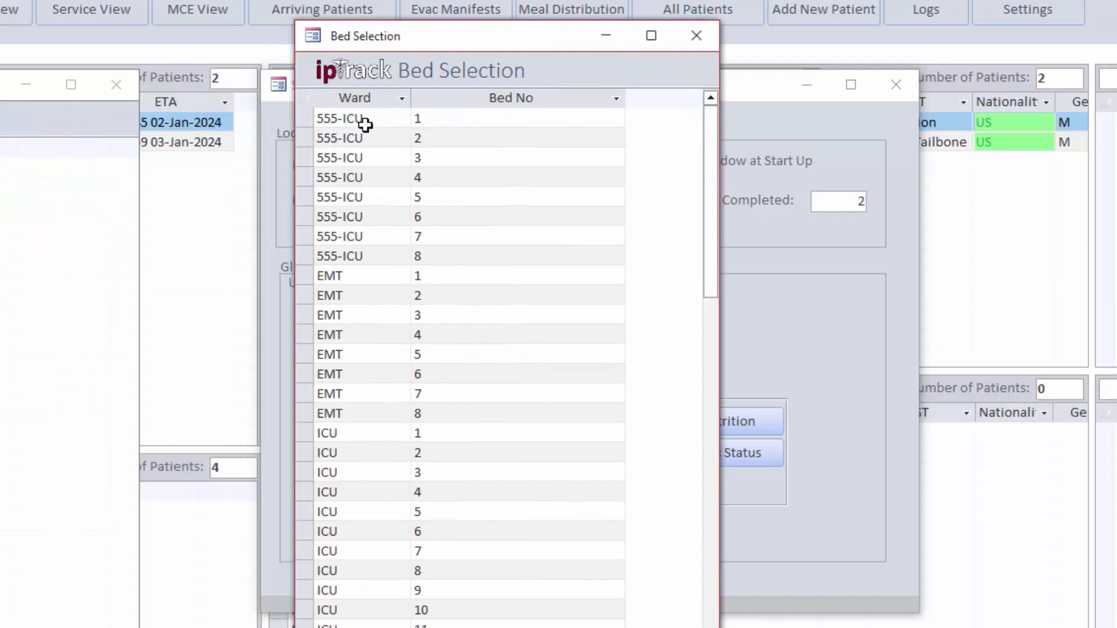
pyautogui.click(451, 256)
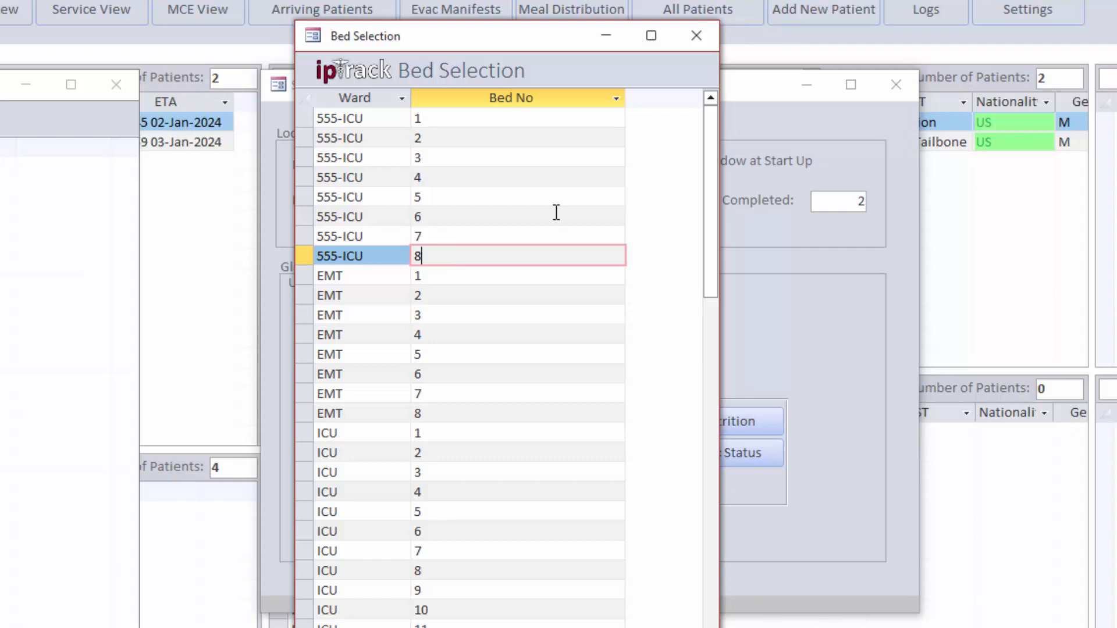
pyautogui.scroll(-15, 508, 259)
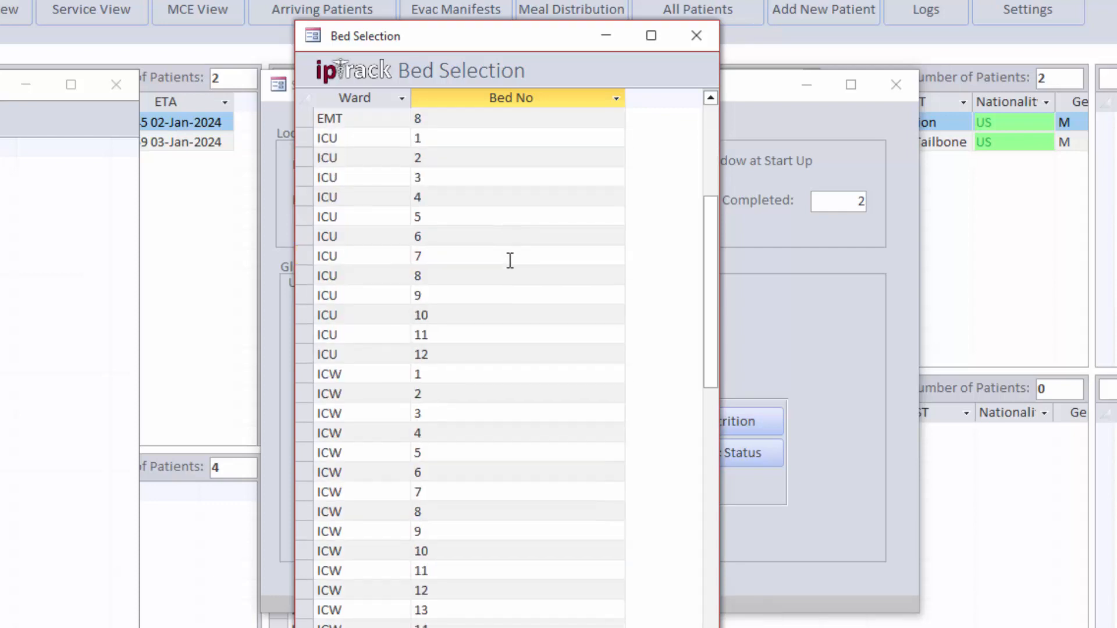
pyautogui.click(343, 176)
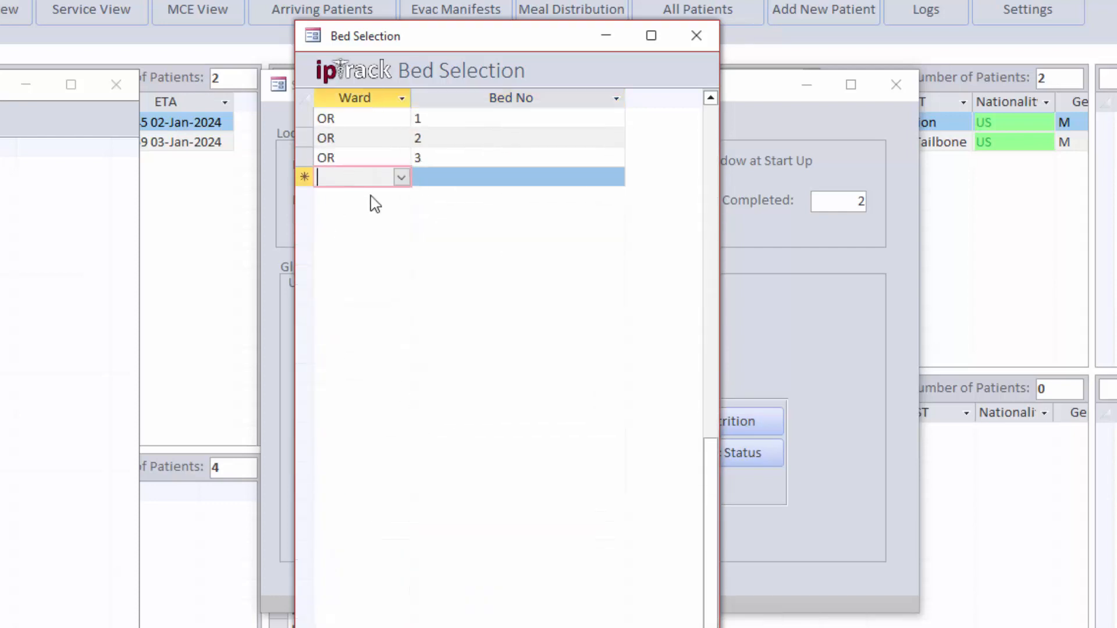
pyautogui.write('555-ICU')
pyautogui.press('Tab')
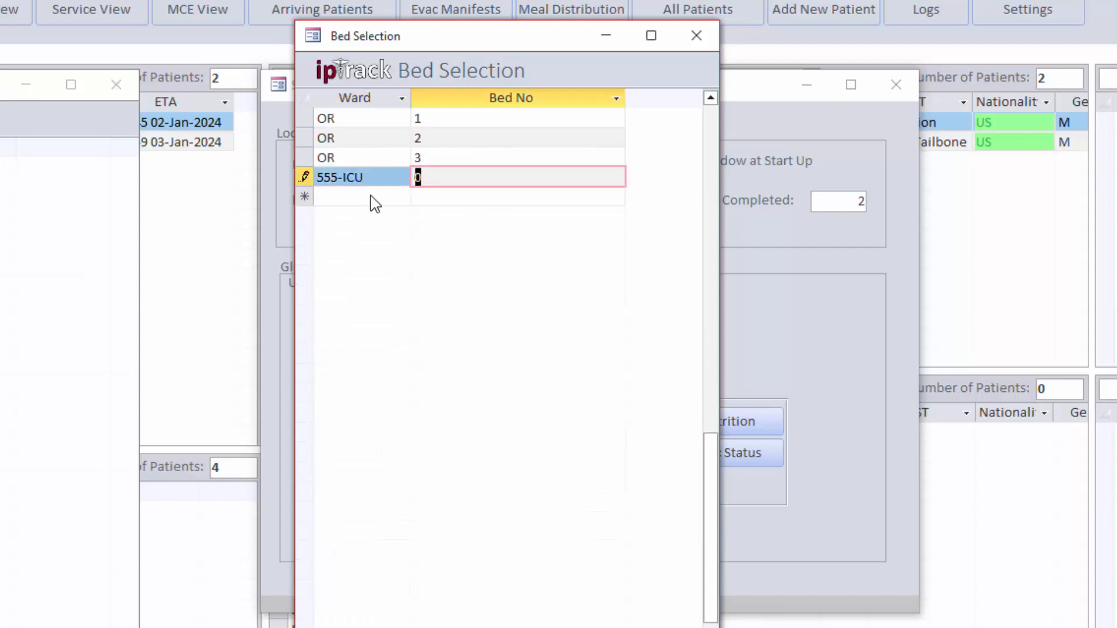
pyautogui.write('9')
pyautogui.press('Down')
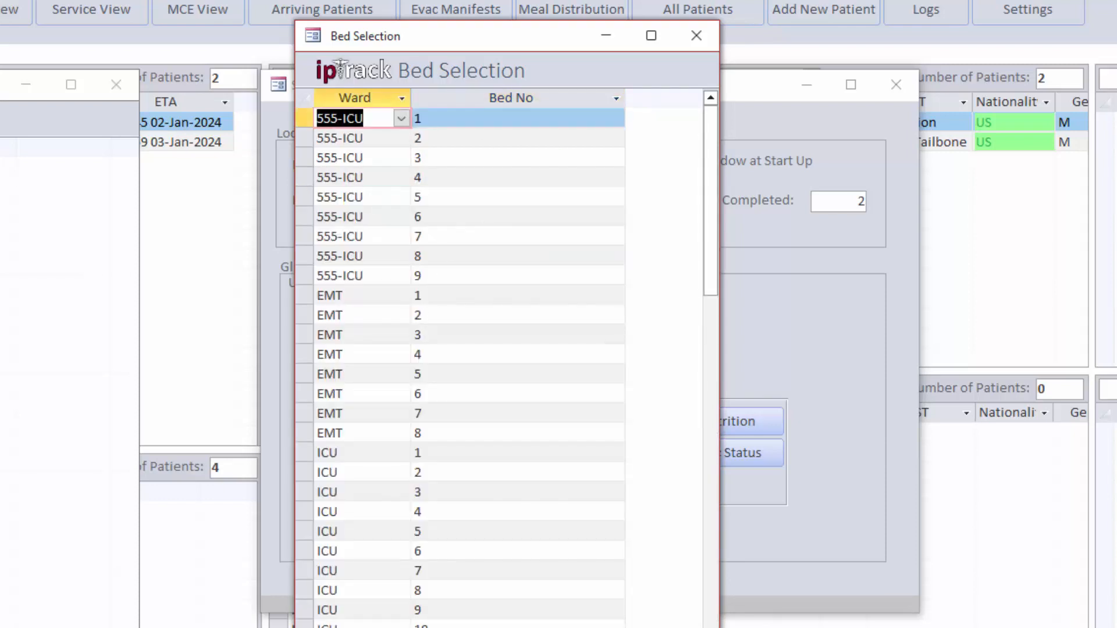
# - Rename the ICU ward in the section list as HHC-ICU and commit the record
pyautogui.click(26, 82)
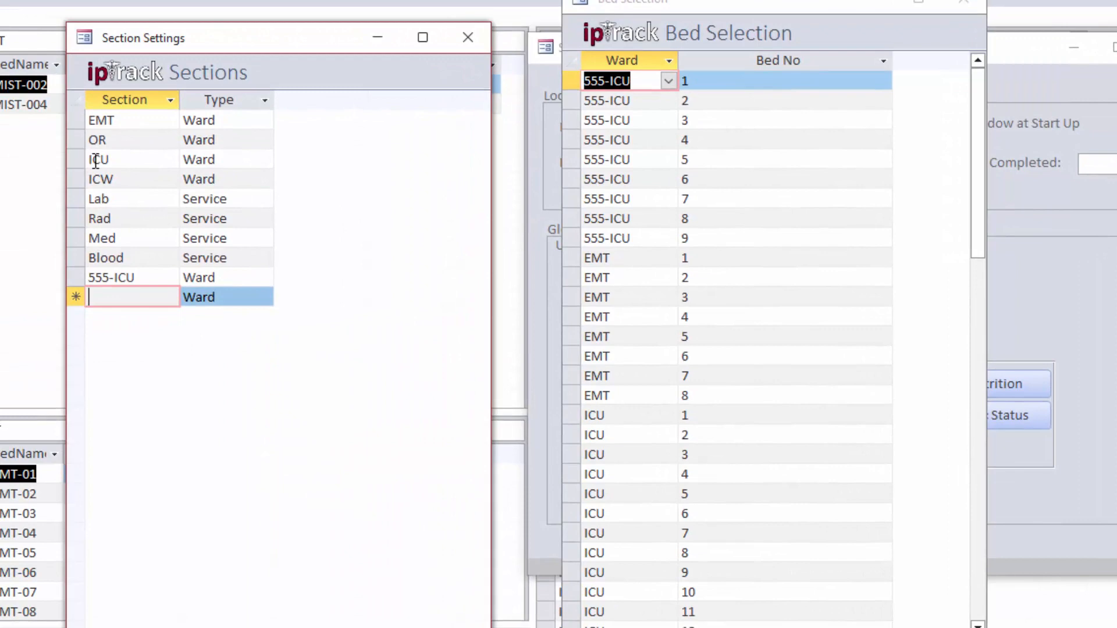
pyautogui.click(92, 159)
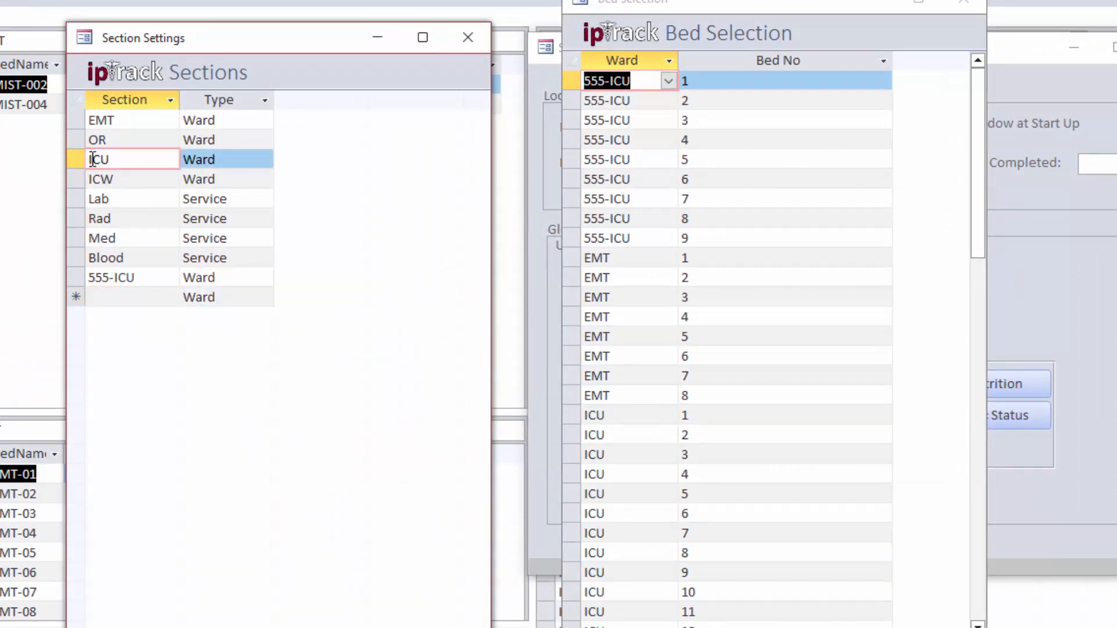
pyautogui.write('HHC-')
pyautogui.press('Down')
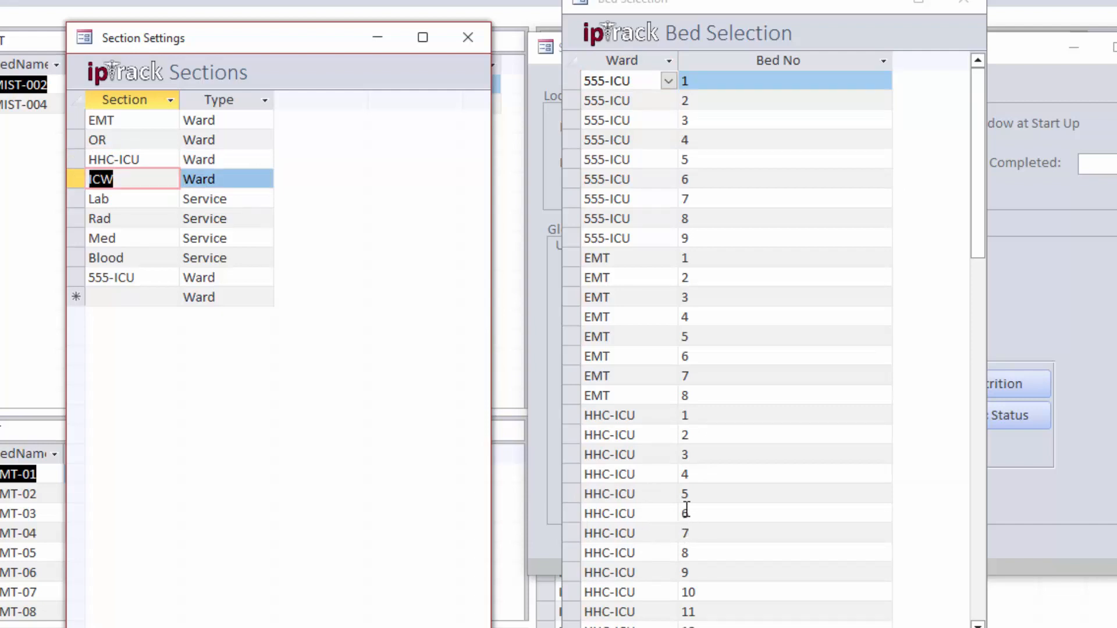
# - Add a section named Test-Service with its type set to Service and commit the record
pyautogui.click(139, 300)
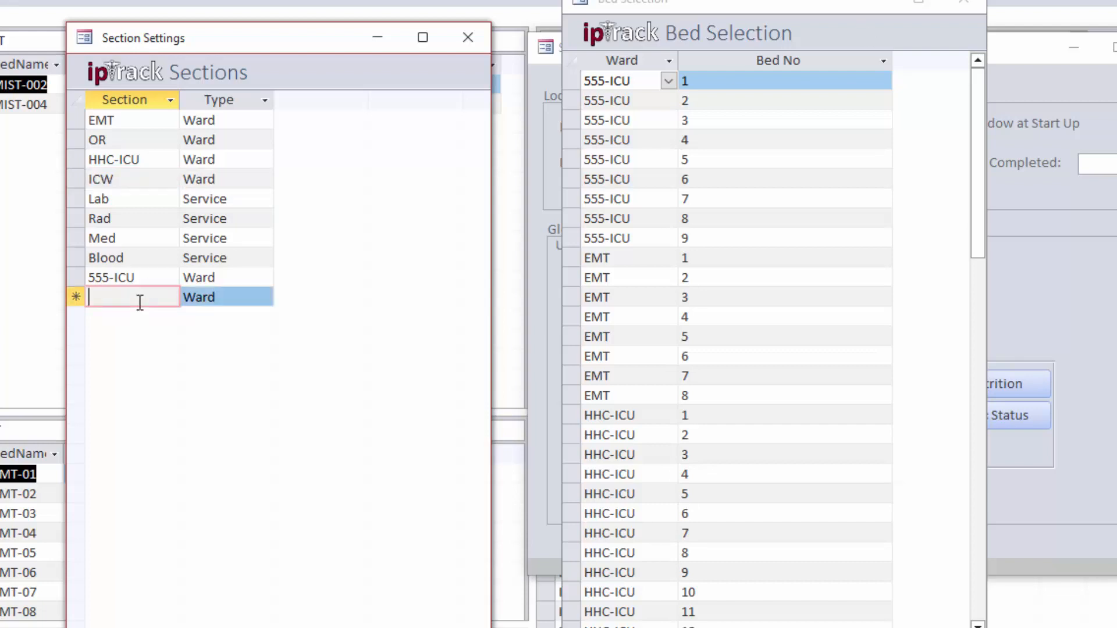
pyautogui.write('Tes')
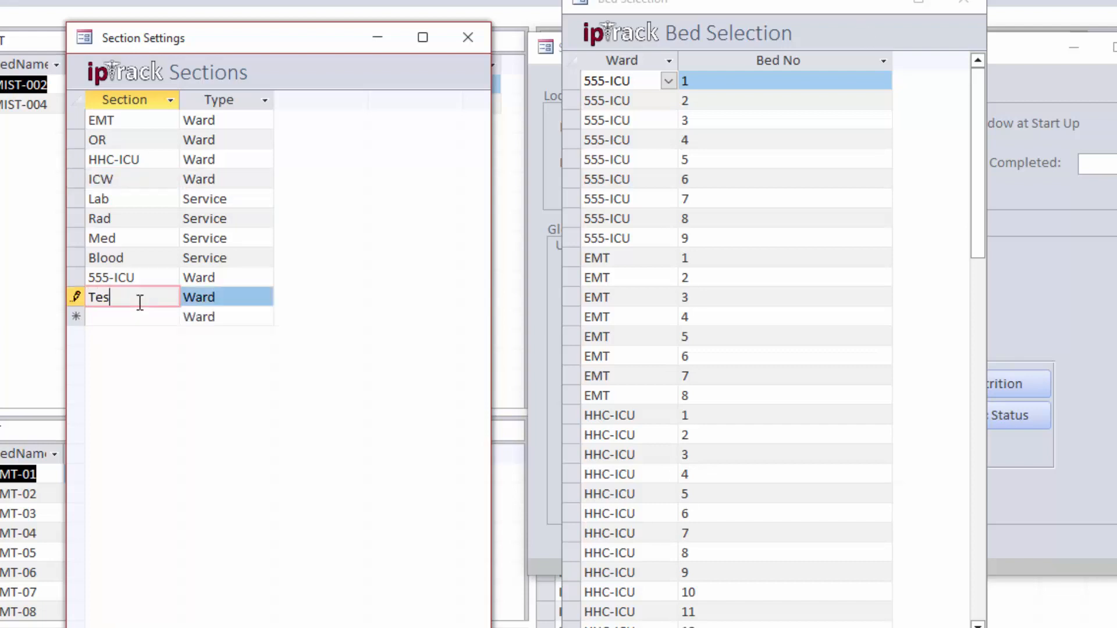
pyautogui.write('t-Service')
pyautogui.click(255, 299)
pyautogui.click(264, 297)
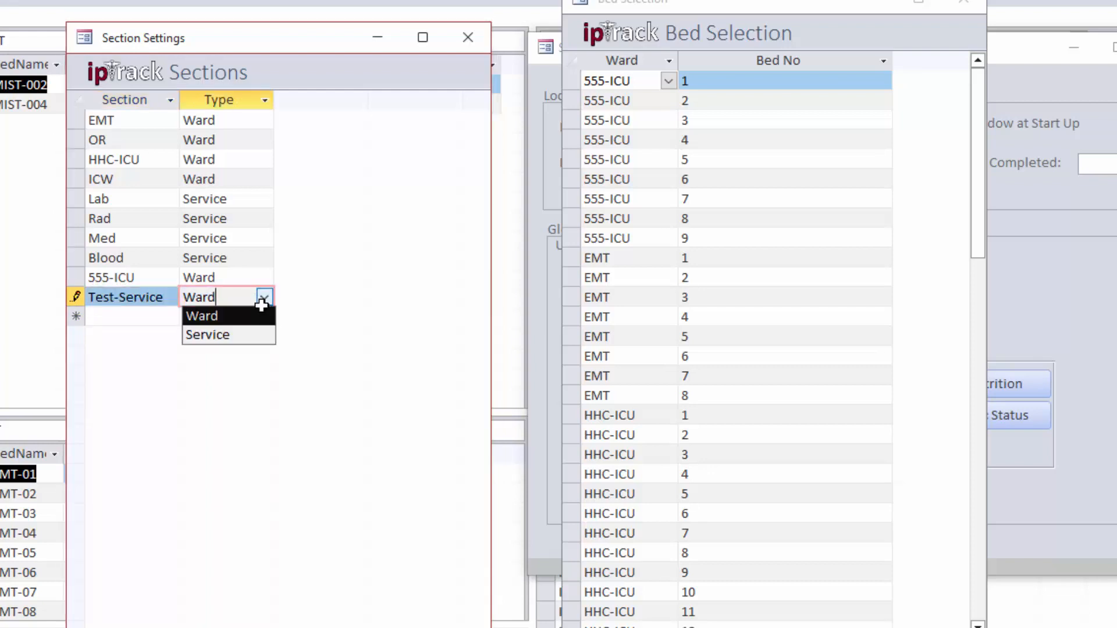
pyautogui.click(254, 336)
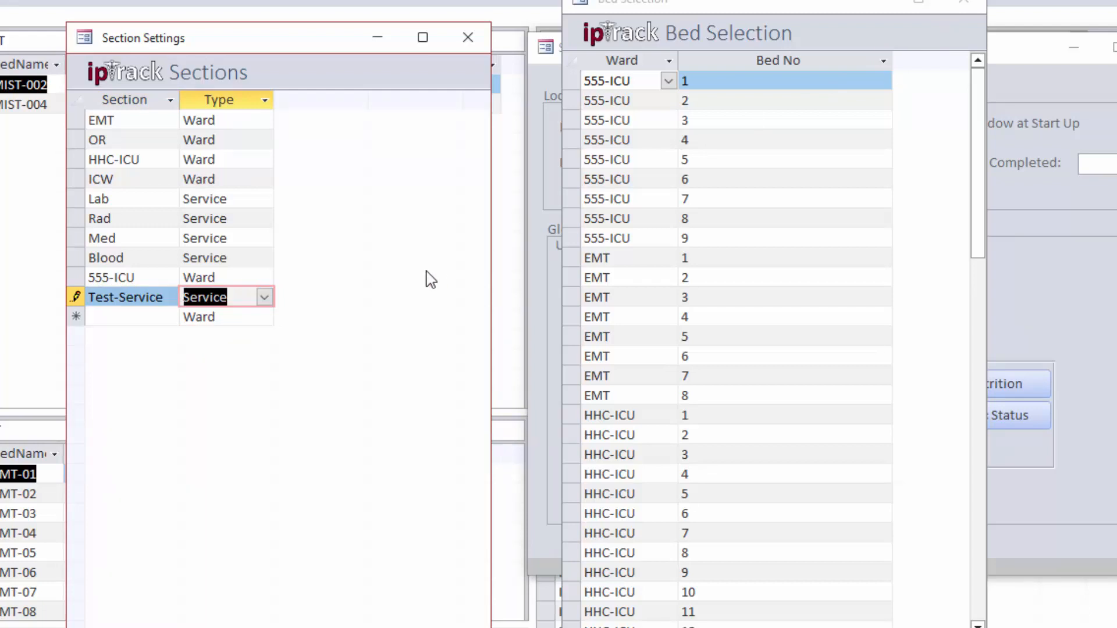
pyautogui.click(238, 314)
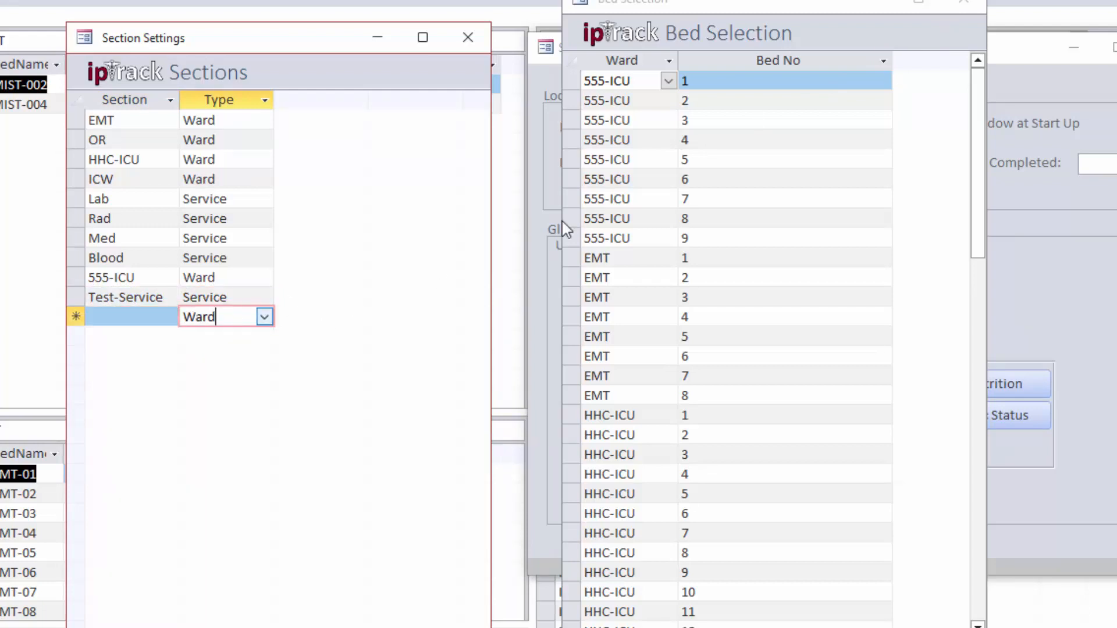
# - Close the bed selection list, open the service status selections and review the statuses listed for Test-Service
pyautogui.click(978, 7)
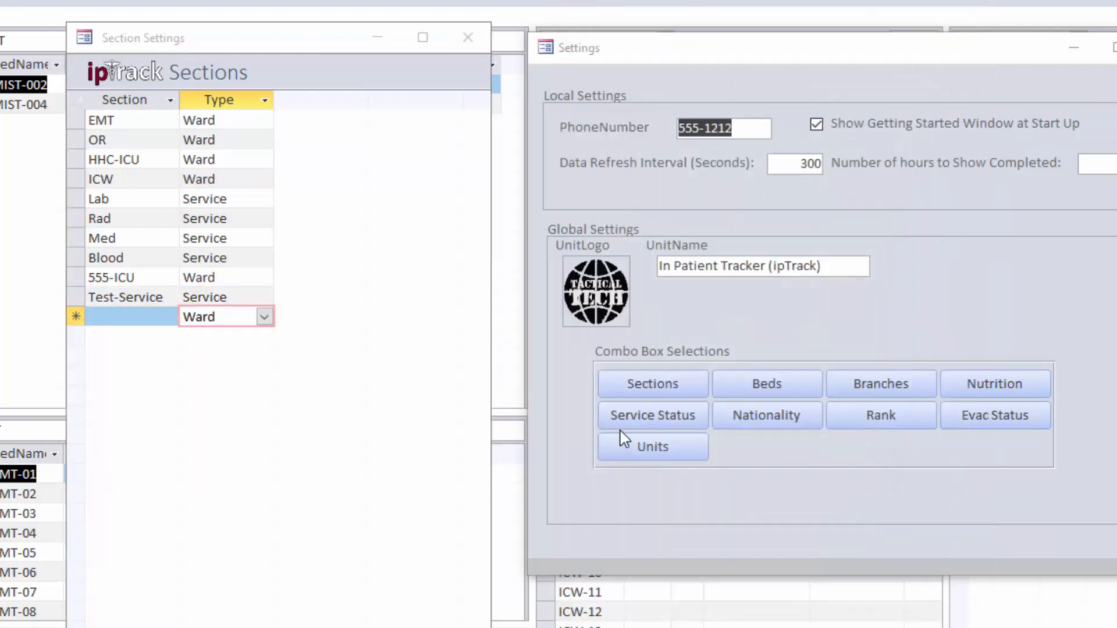
pyautogui.click(644, 429)
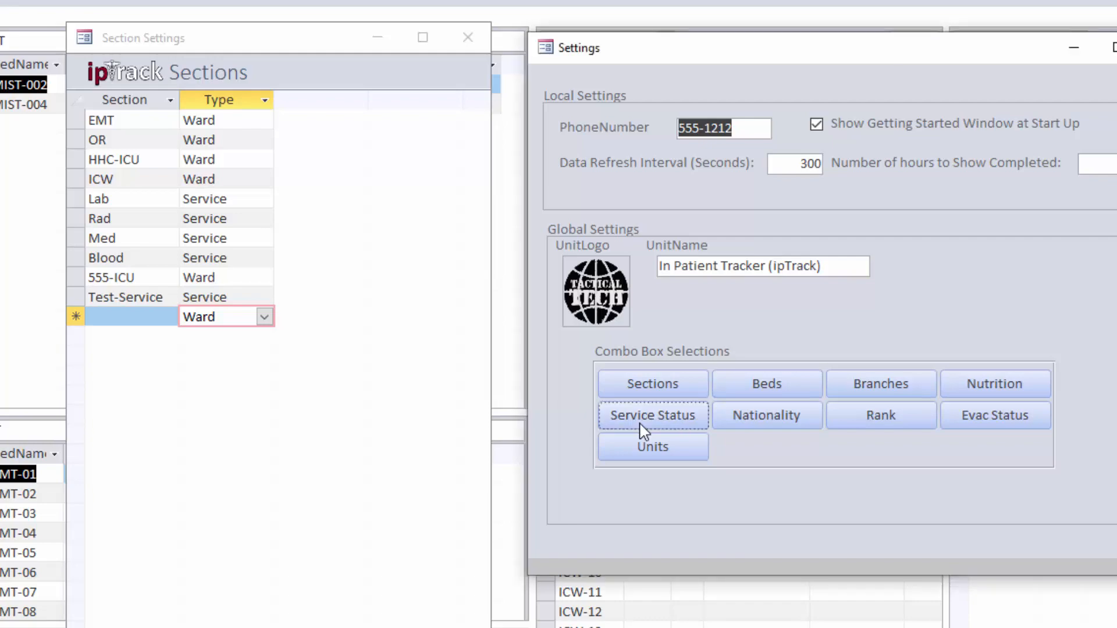
pyautogui.moveTo(487, 93); pyautogui.dragTo(891, 70)
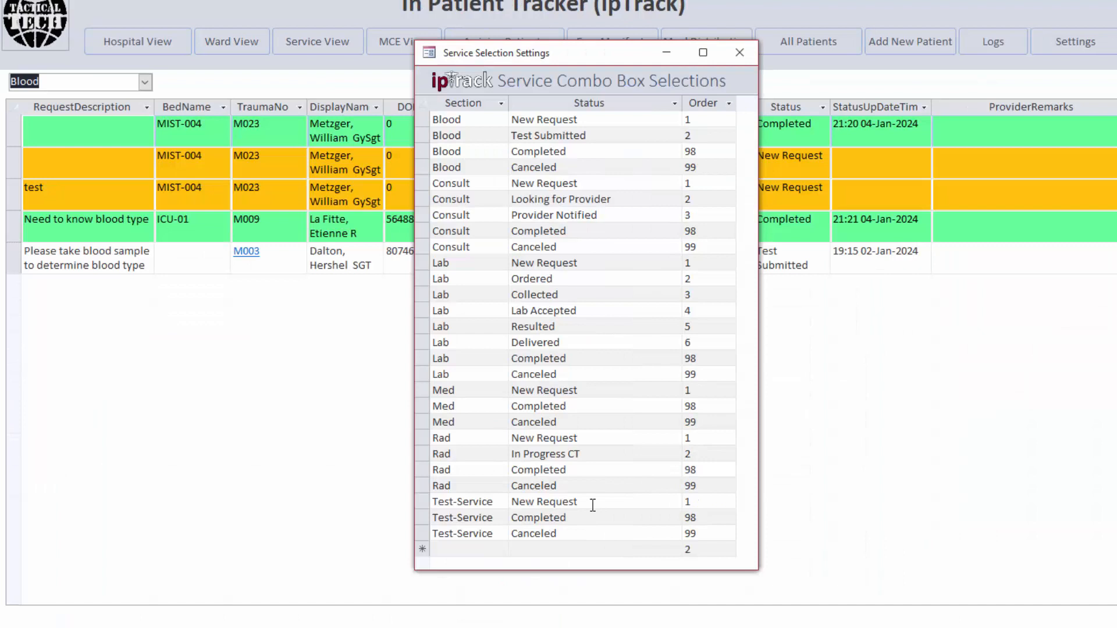
pyautogui.click(593, 505)
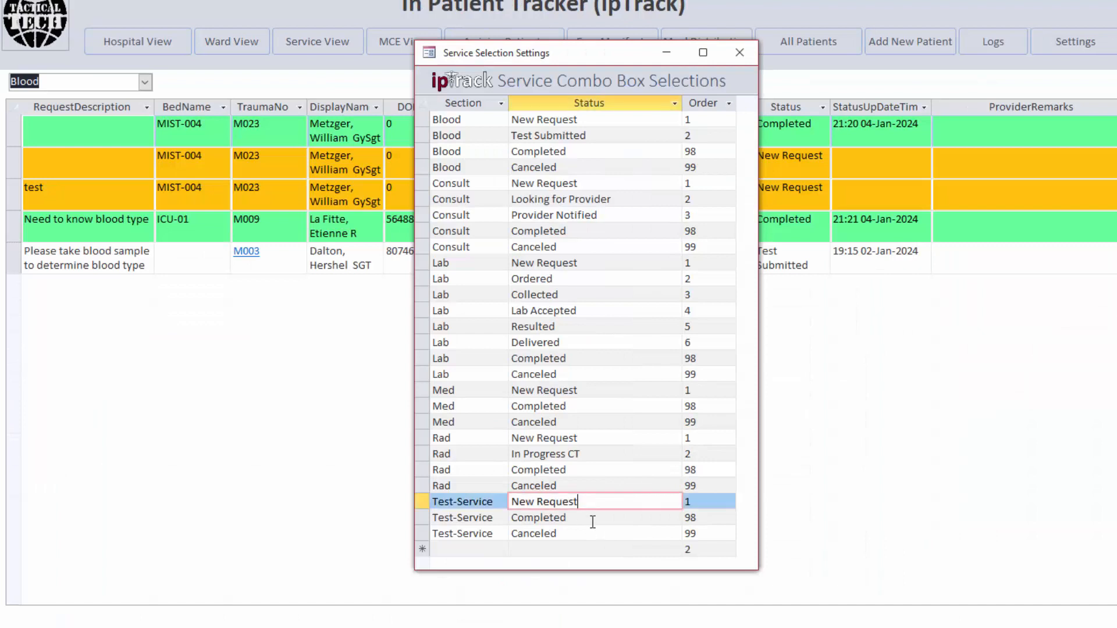
pyautogui.click(591, 517)
pyautogui.click(591, 534)
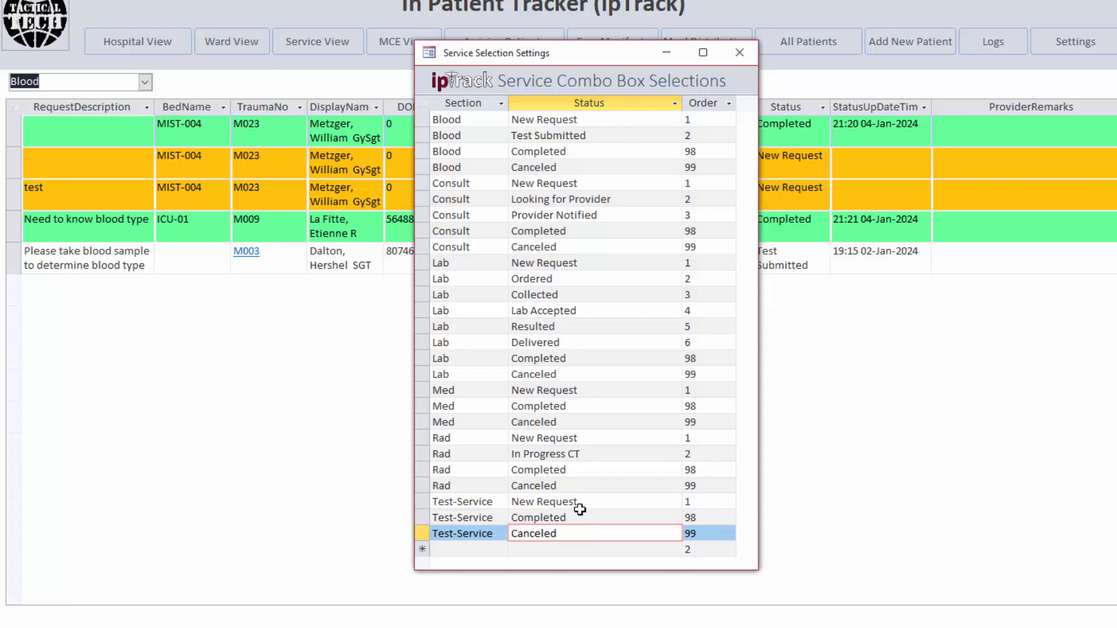
# - Switch the service view to Rad and set the right arm X-ray request's status to In Progress CT
pyautogui.moveTo(587, 58); pyautogui.dragTo(567, 342)
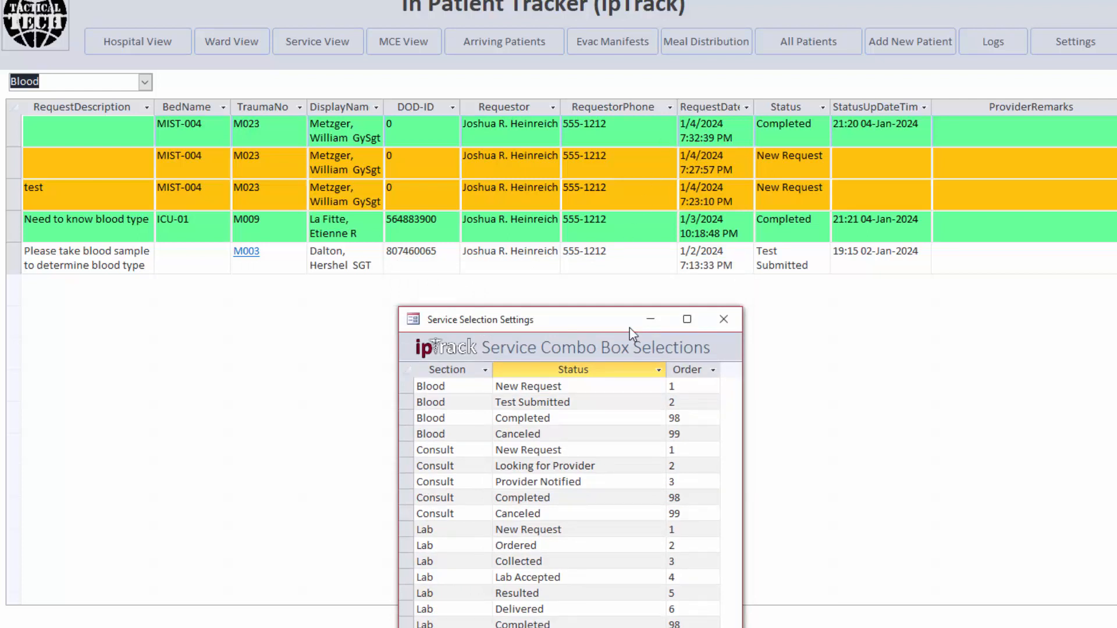
pyautogui.moveTo(573, 323); pyautogui.dragTo(605, 269)
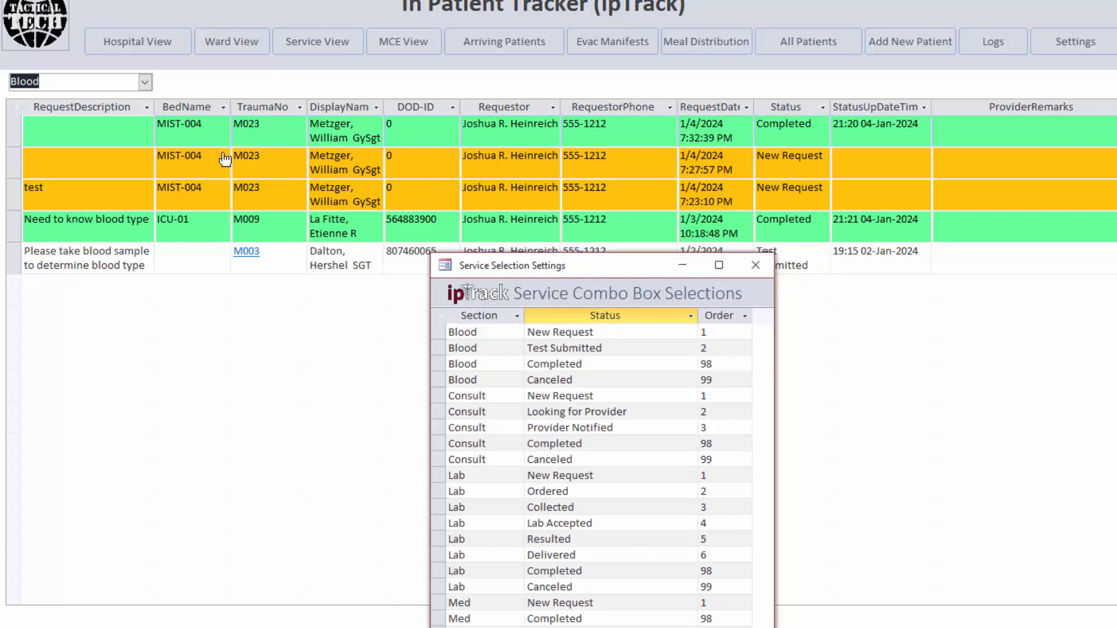
pyautogui.click(145, 82)
pyautogui.click(71, 145)
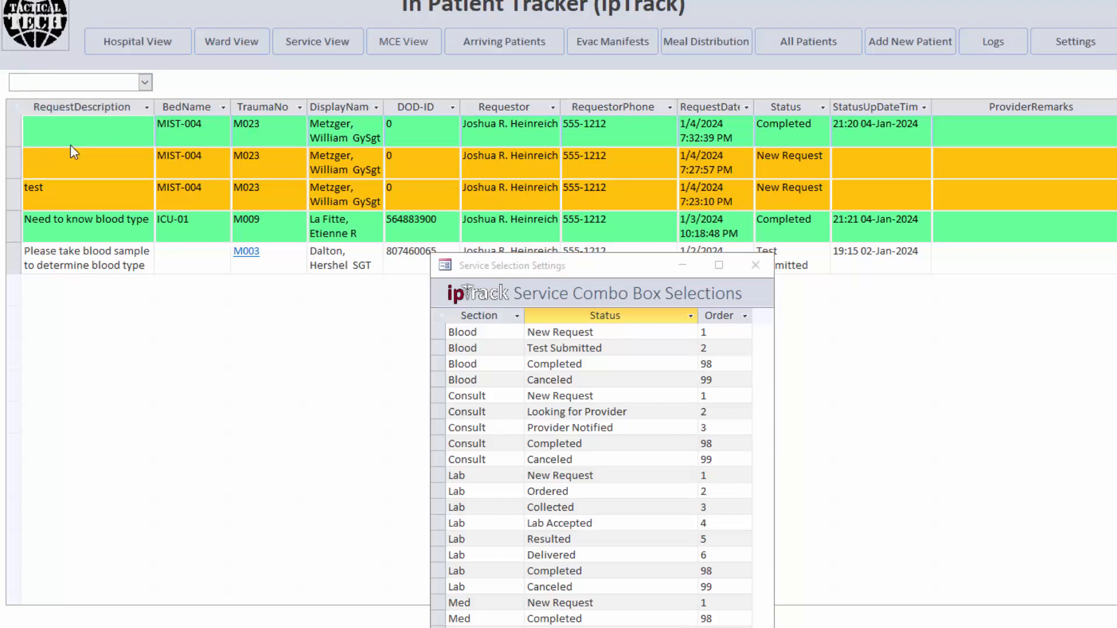
pyautogui.click(822, 131)
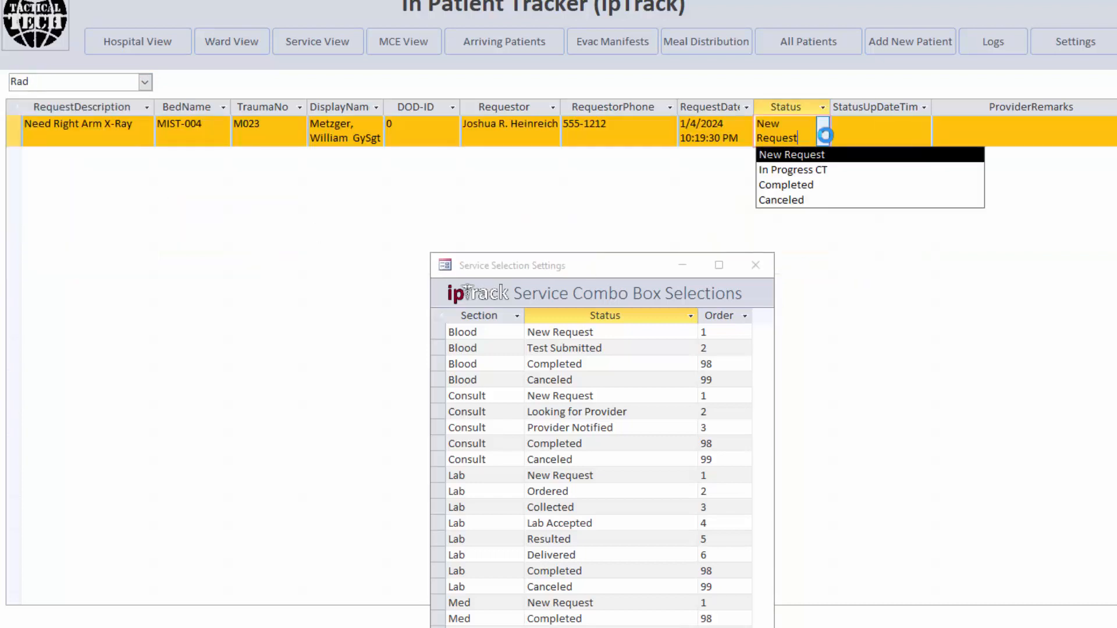
pyautogui.click(819, 174)
# - Add a Test Inprogress status for the Test-Service section in the service status selections
pyautogui.moveTo(606, 261); pyautogui.dragTo(636, 88)
pyautogui.click(512, 589)
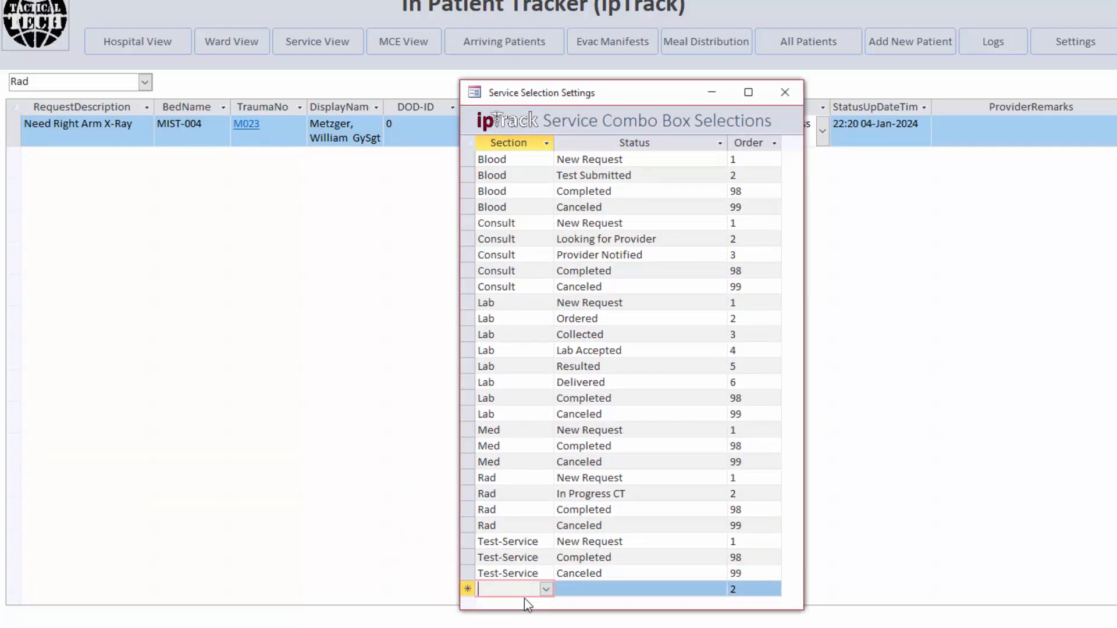
pyautogui.write('Te')
pyautogui.press('Tab')
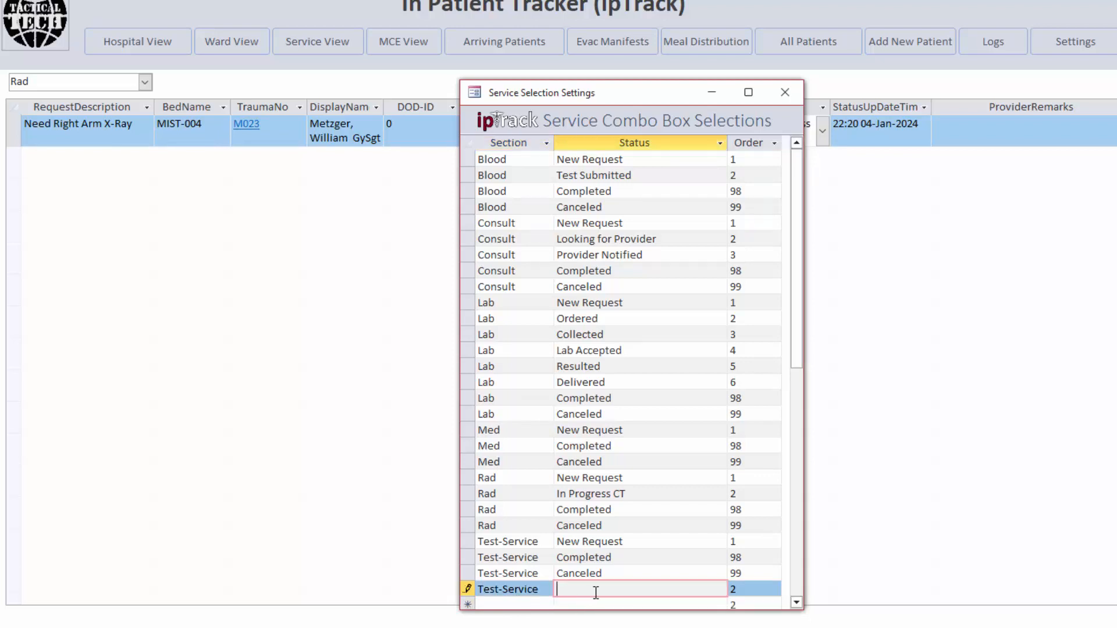
pyautogui.write('Test Inprogress')
pyautogui.press('Down')
# - Add an Awaiting Analysis status with order 2 for the Test-Service section and commit the record
pyautogui.hotkey('shift', 'Tab')
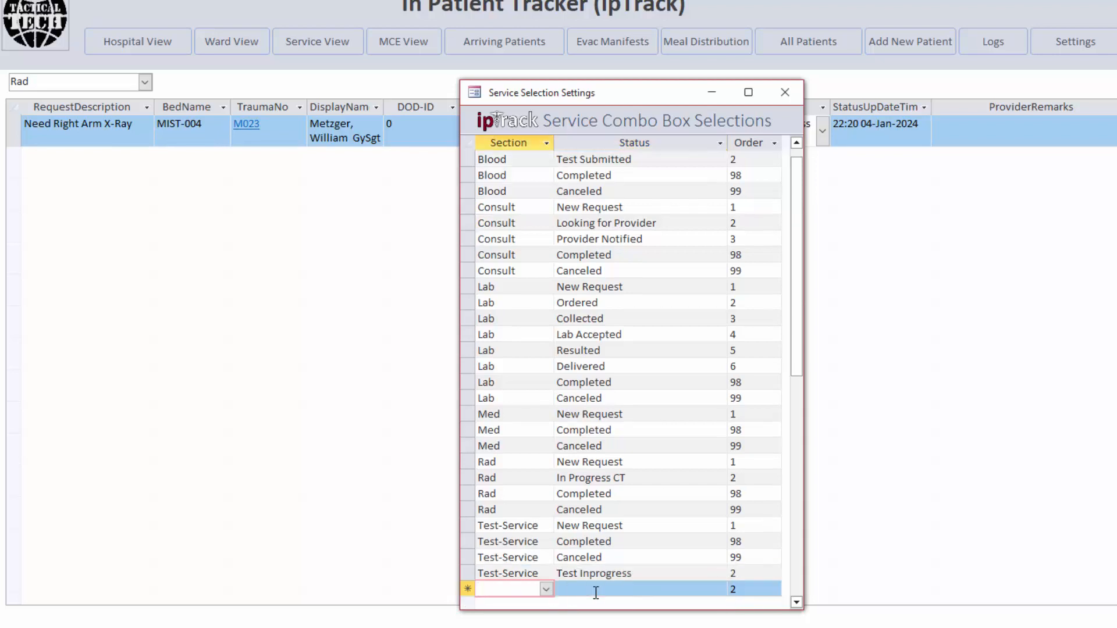
pyautogui.write('Test-Service')
pyautogui.press('Tab')
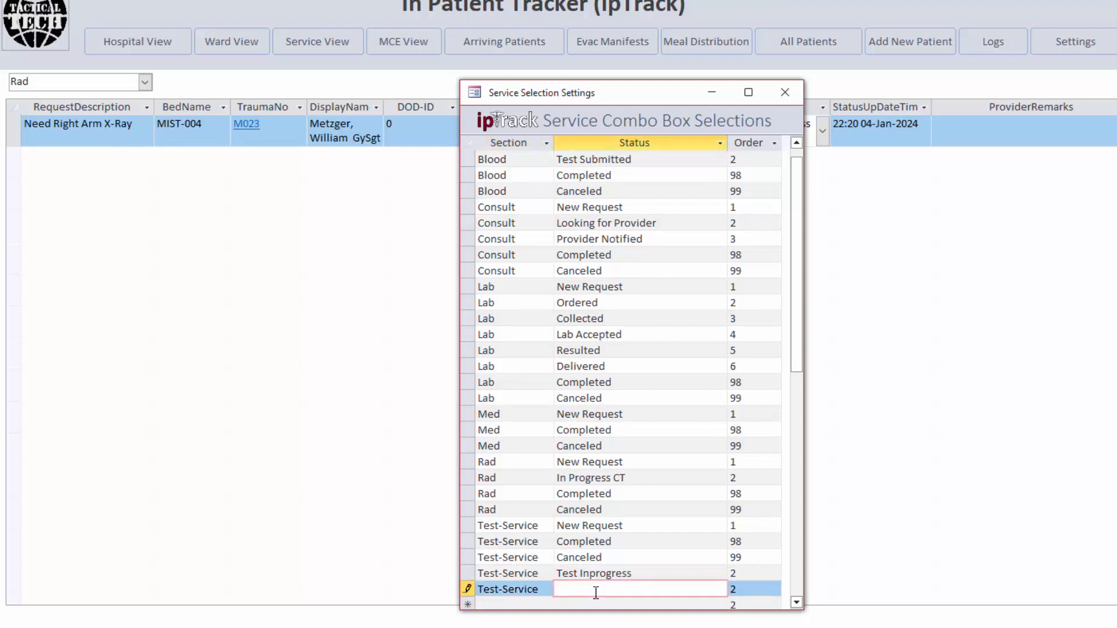
pyautogui.write('Awaiting Analysis')
pyautogui.press('Tab')
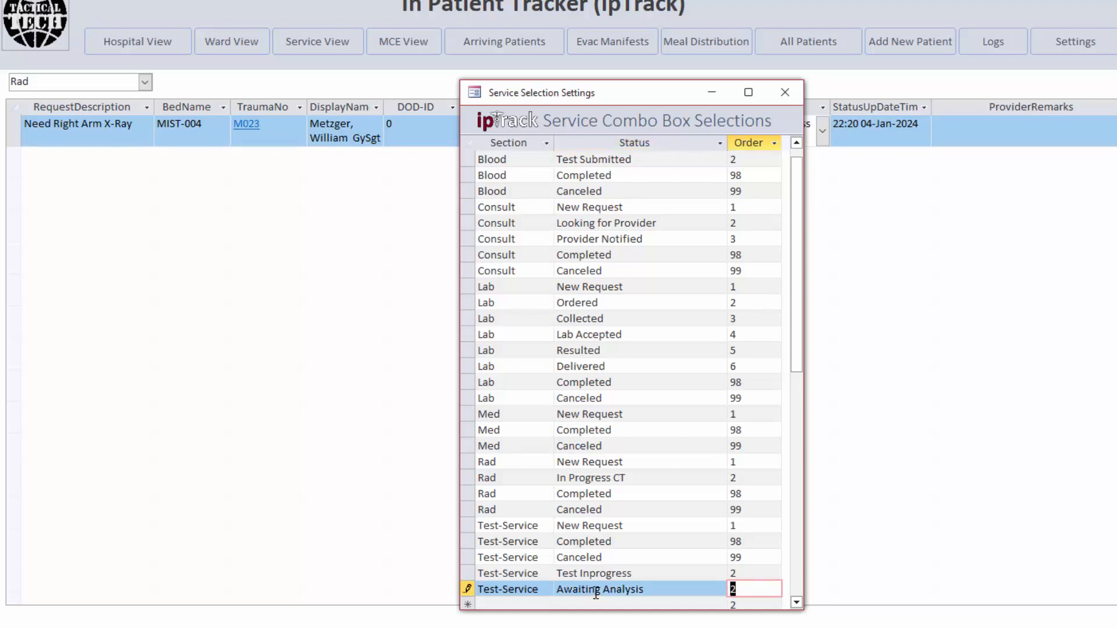
pyautogui.press('Tab')
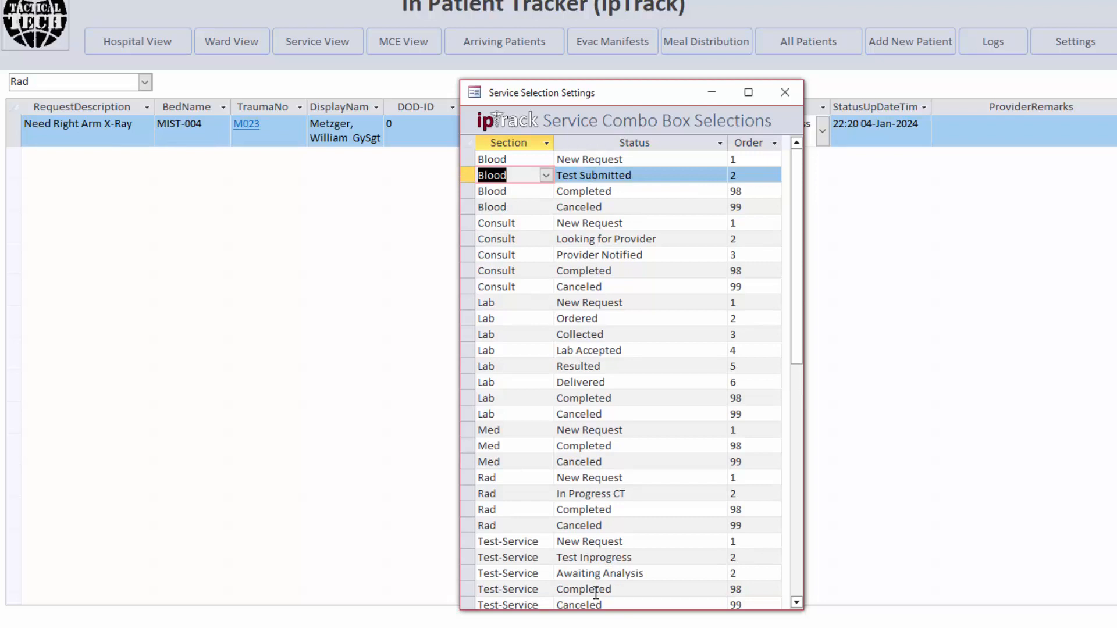
# - Set the order of Test-Service's Test Inprogress status to 3 and check the section's status order
pyautogui.click(653, 557)
pyautogui.scroll(-1, 662, 560)
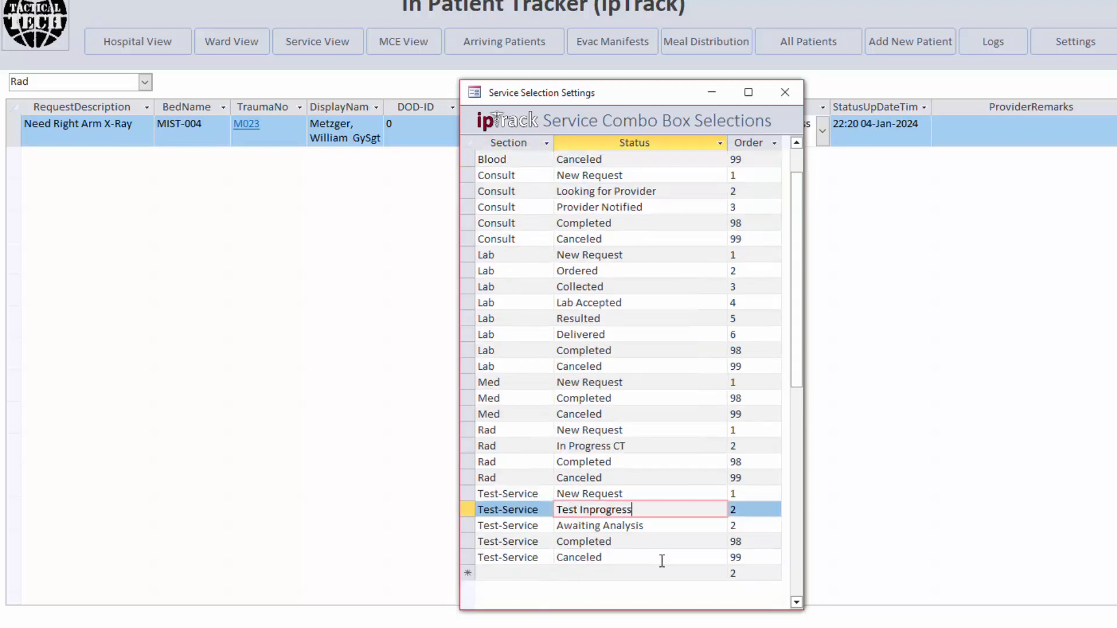
pyautogui.click(664, 527)
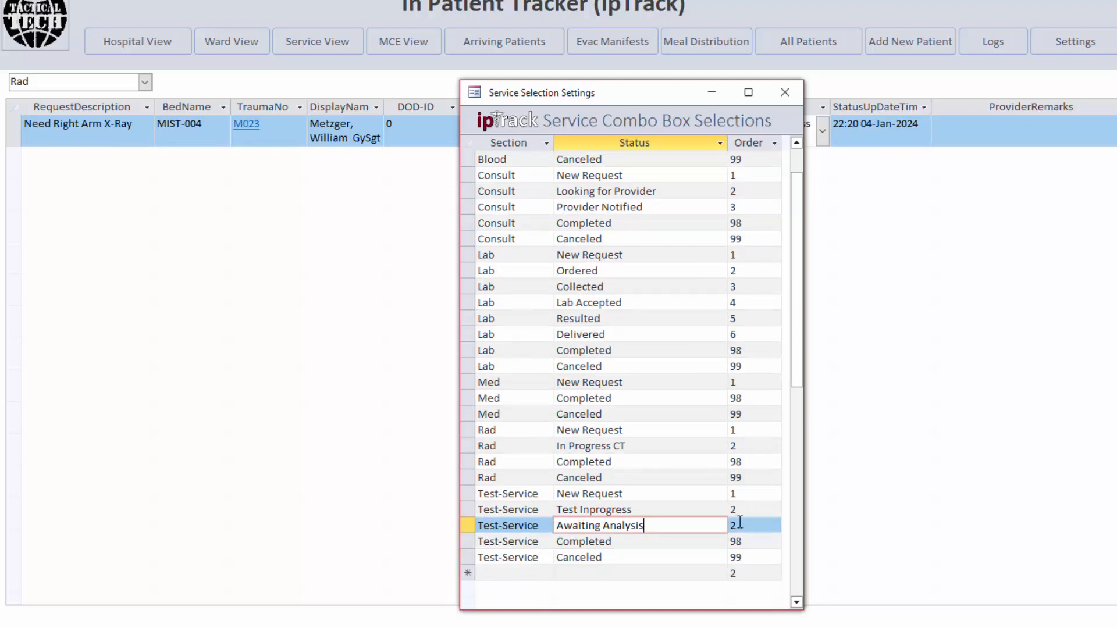
pyautogui.press('Tab')
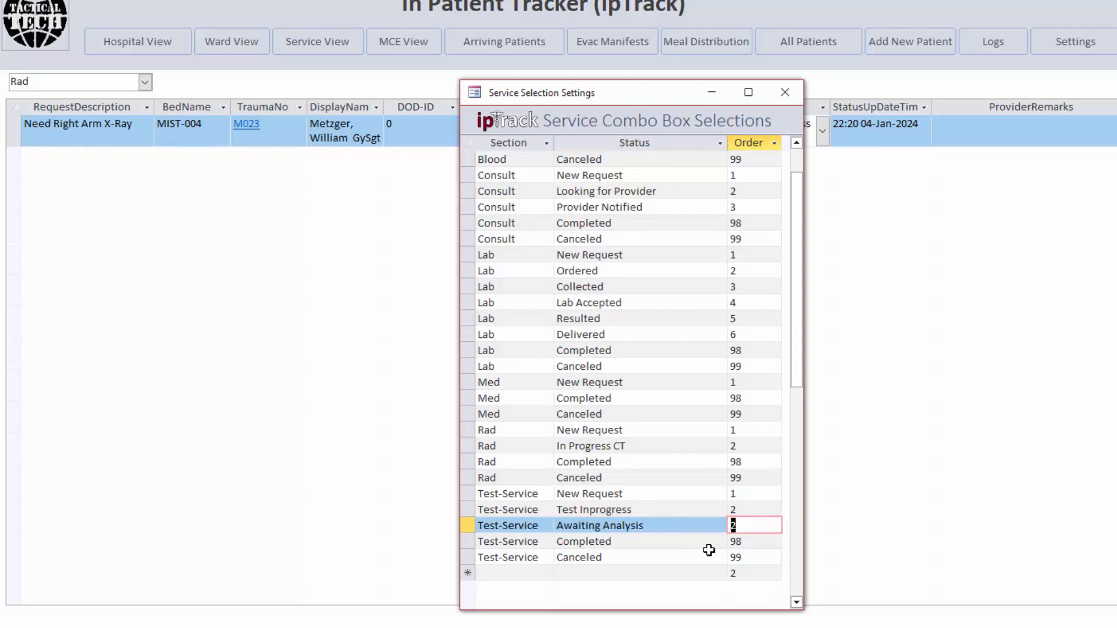
pyautogui.click(755, 526)
pyautogui.click(753, 493)
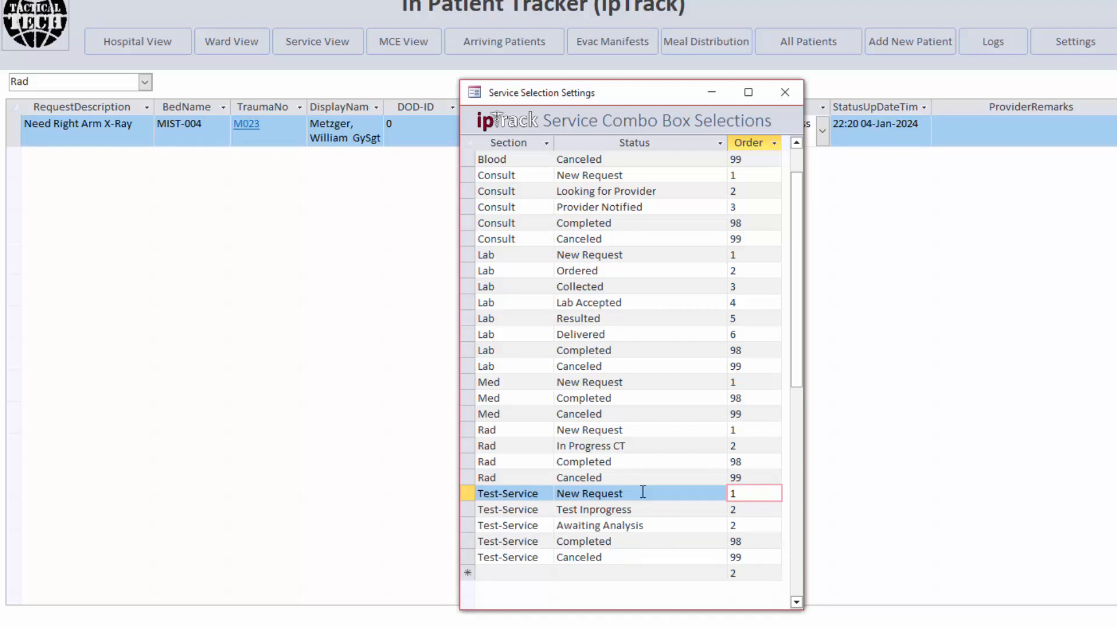
pyautogui.click(732, 511)
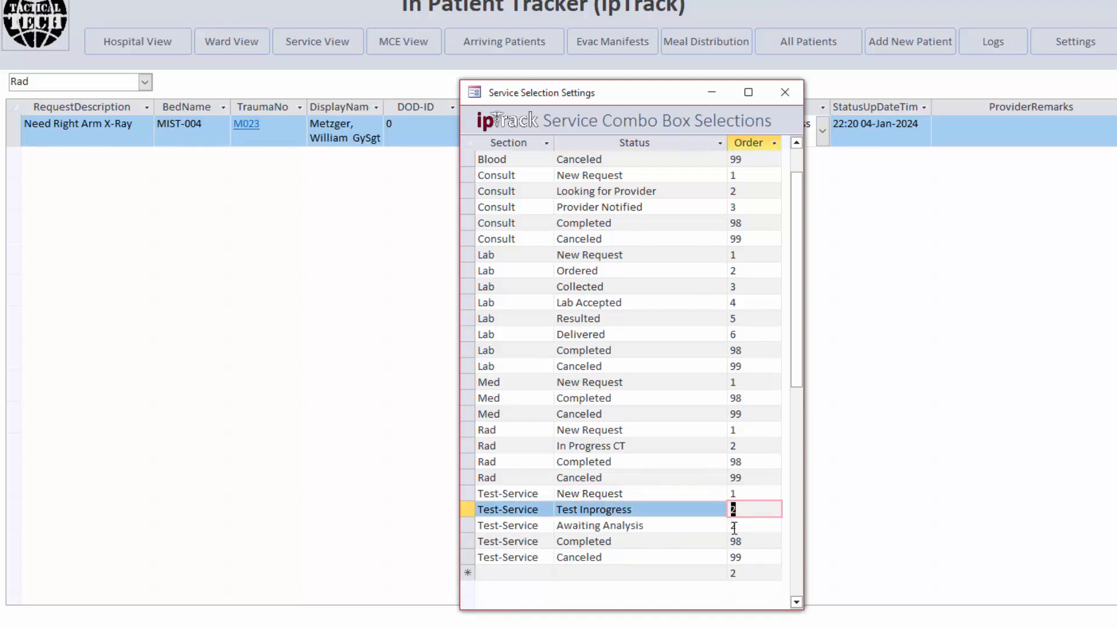
pyautogui.write('3')
pyautogui.press('Return')
pyautogui.scroll(-2, 693, 521)
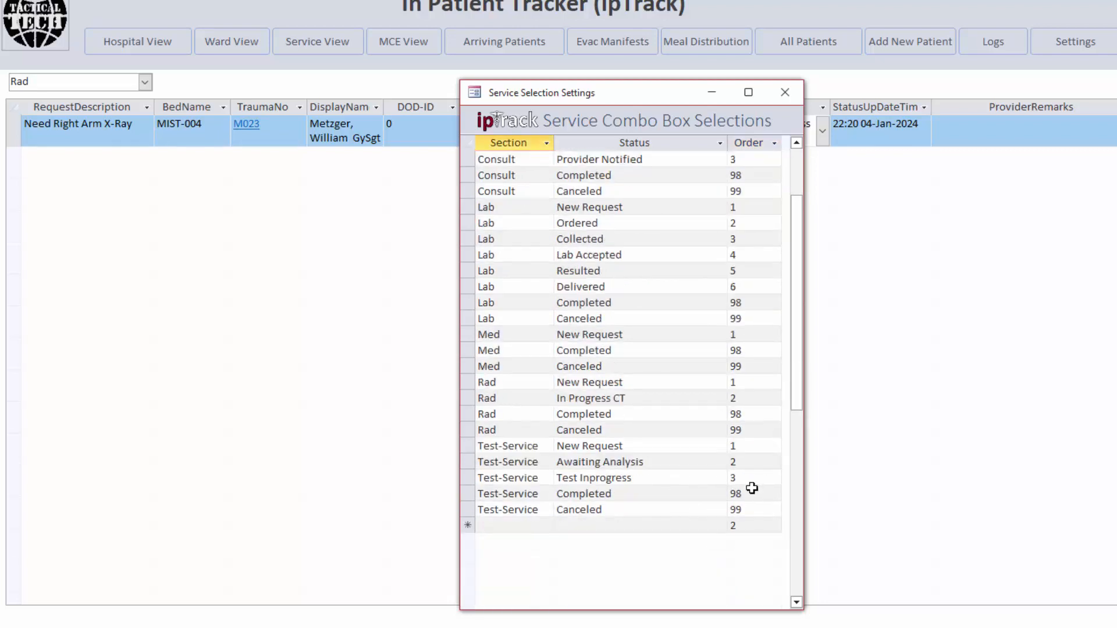
pyautogui.click(754, 483)
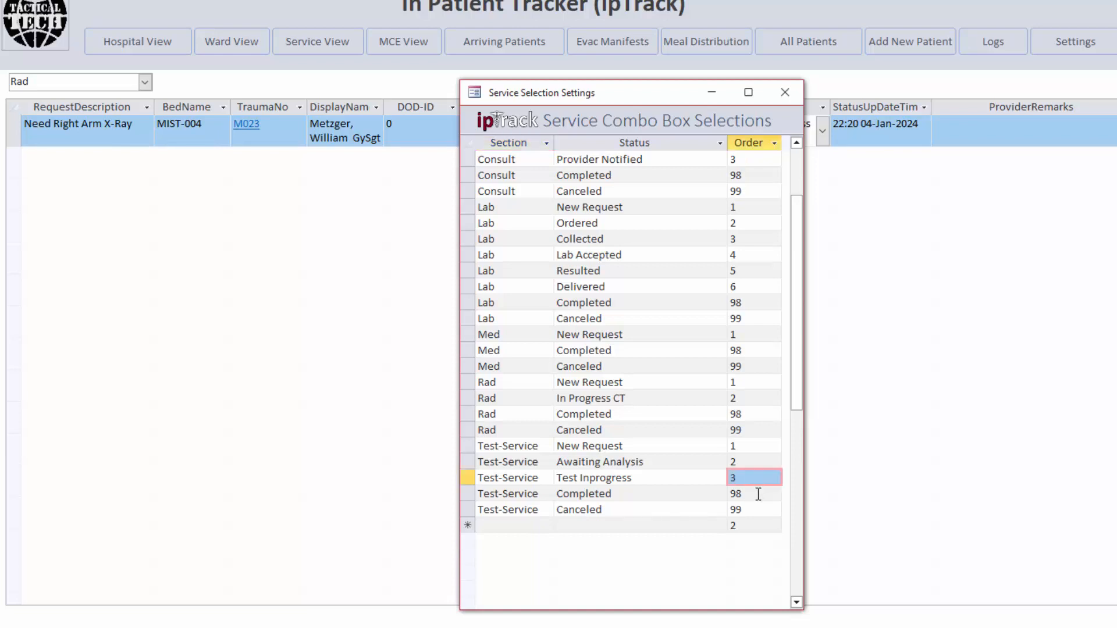
pyautogui.click(759, 494)
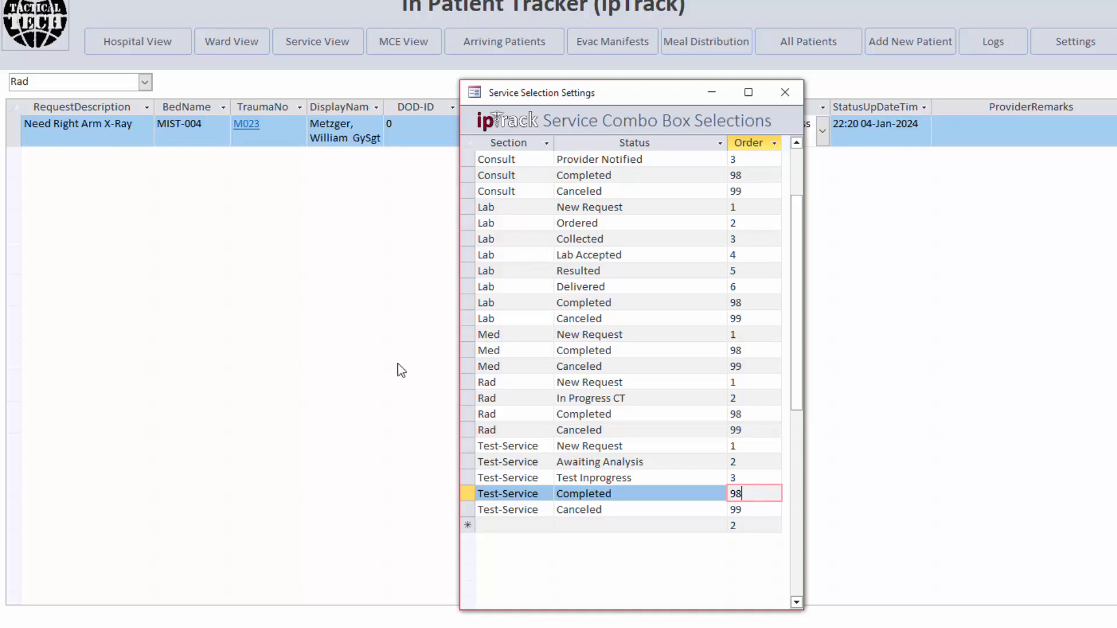
# - Open the details of the patient in bed MIST-004 and inspect the Branch, Rank and Unit choices
pyautogui.moveTo(656, 87); pyautogui.dragTo(654, 244)
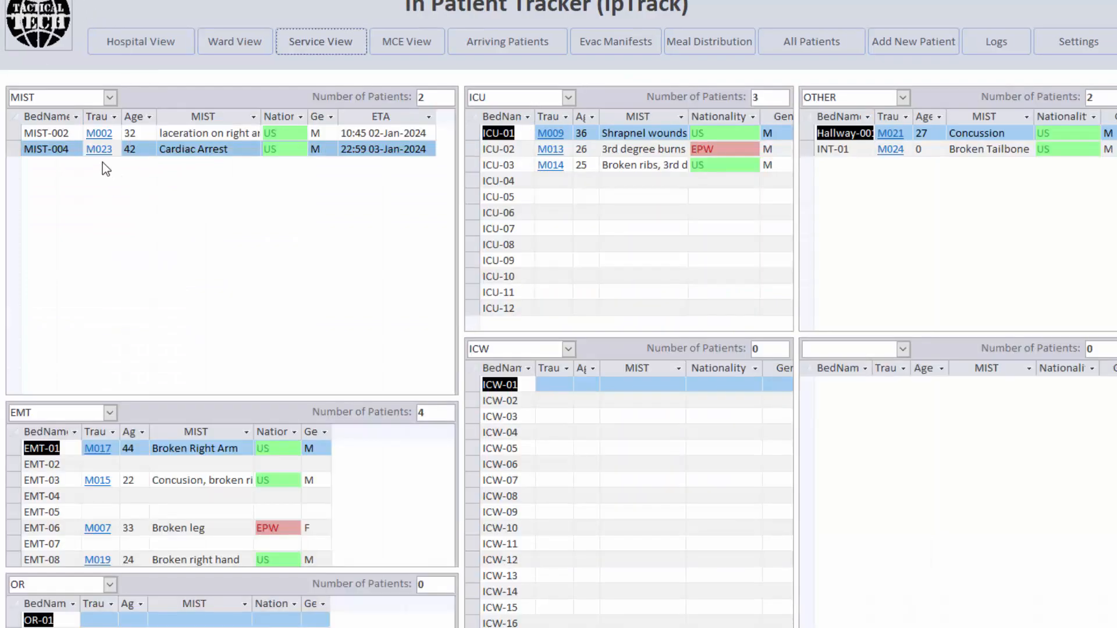
pyautogui.click(99, 149)
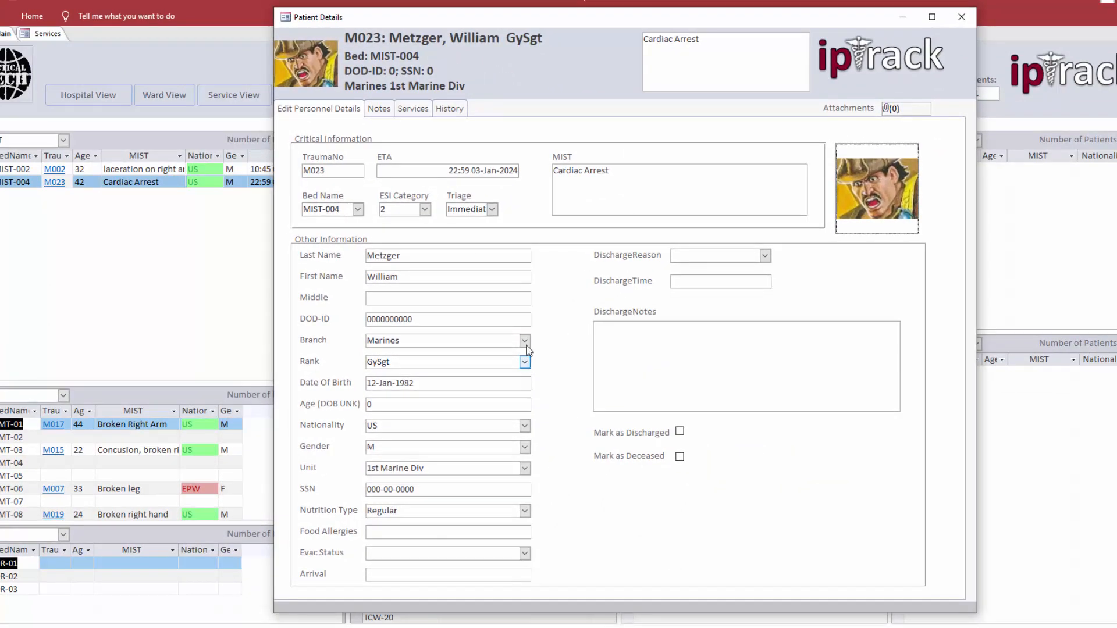
pyautogui.click(525, 343)
pyautogui.click(527, 345)
pyautogui.click(528, 364)
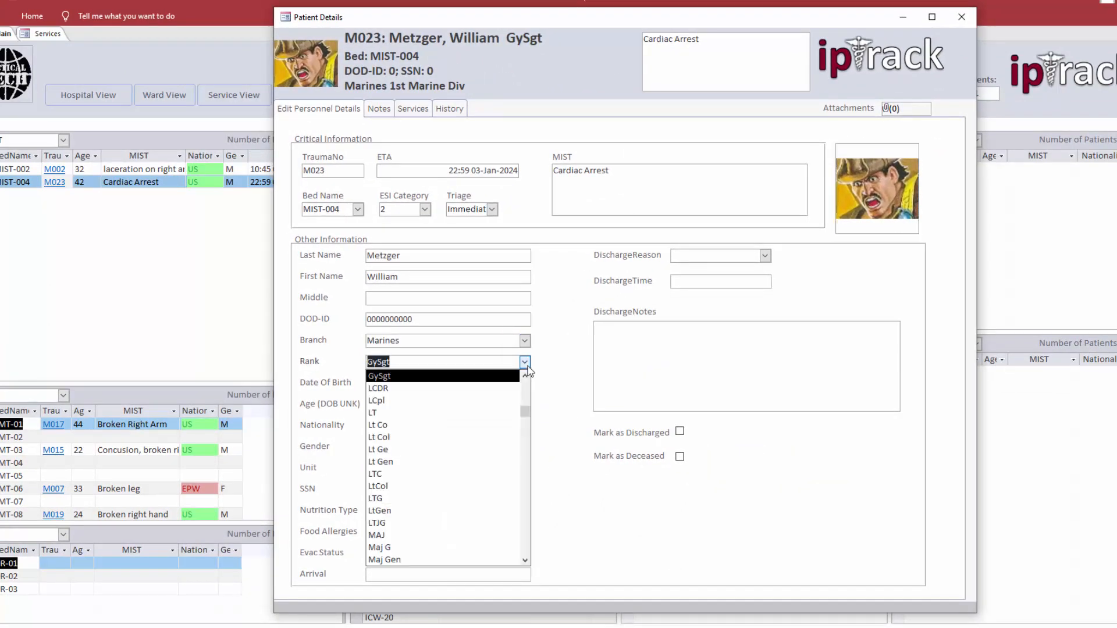
pyautogui.click(528, 364)
pyautogui.click(527, 472)
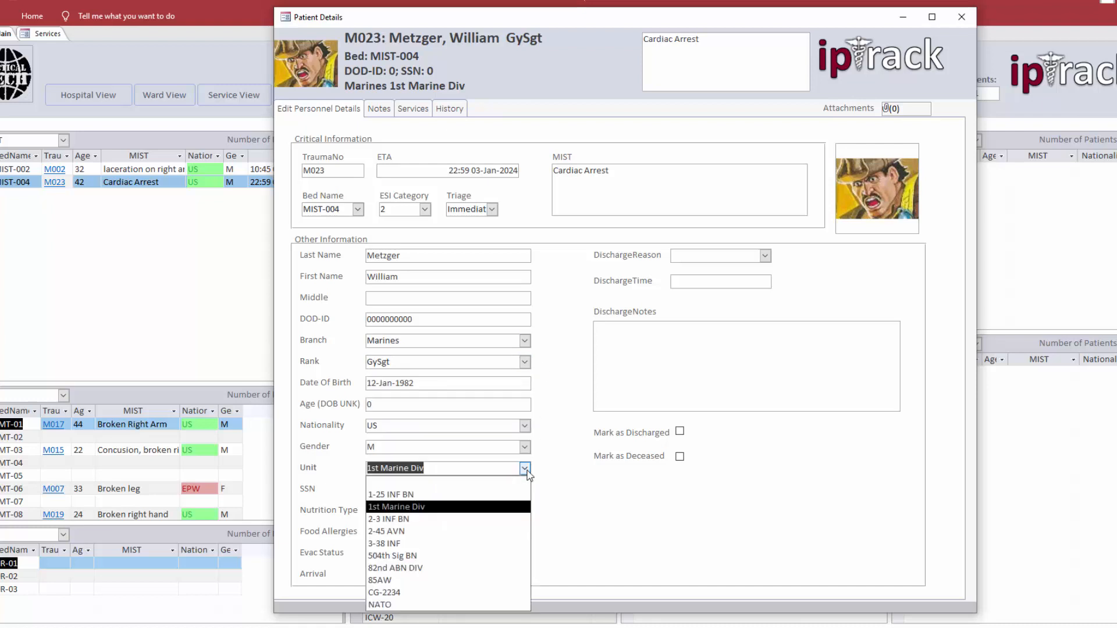
pyautogui.click(534, 466)
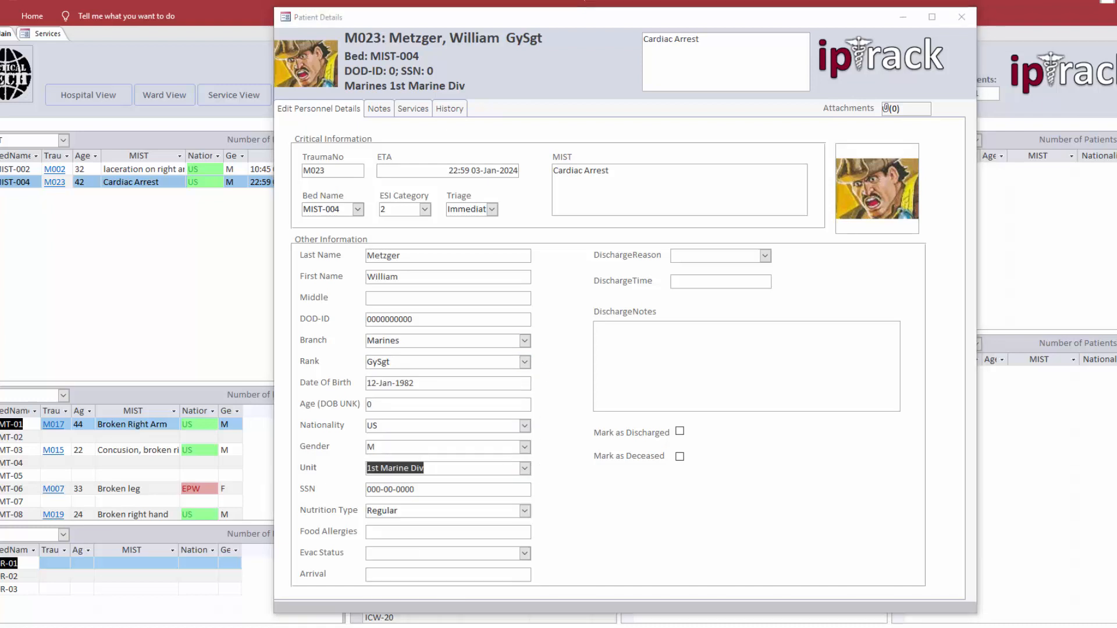
# - Bring the settings window over the patient details, review the branch selection list and close it
pyautogui.moveTo(499, 136); pyautogui.dragTo(464, 112)
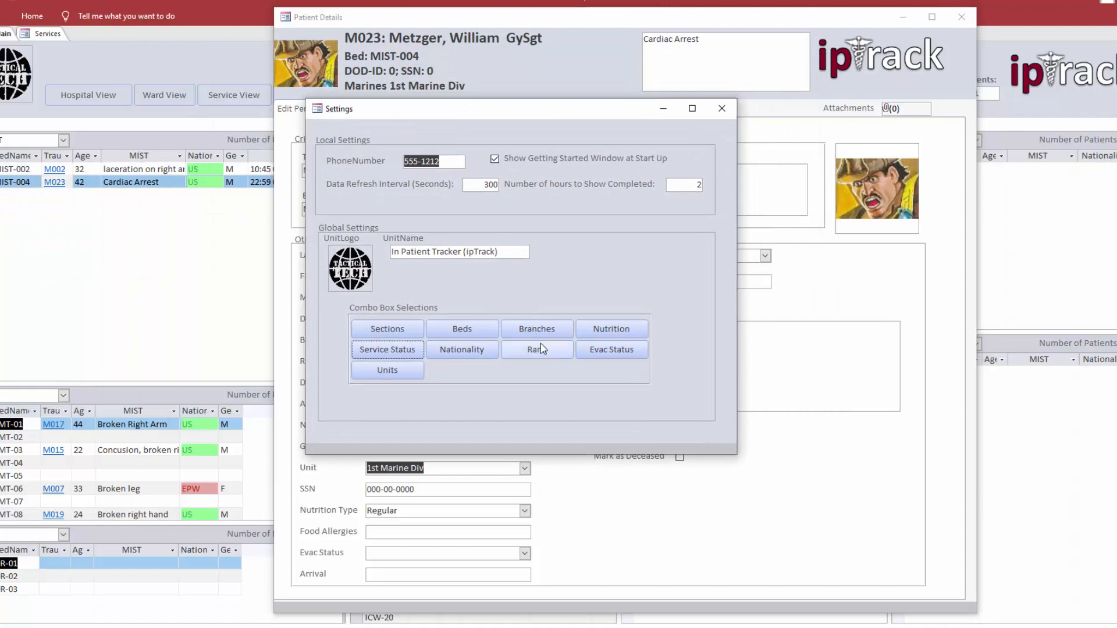
pyautogui.click(536, 329)
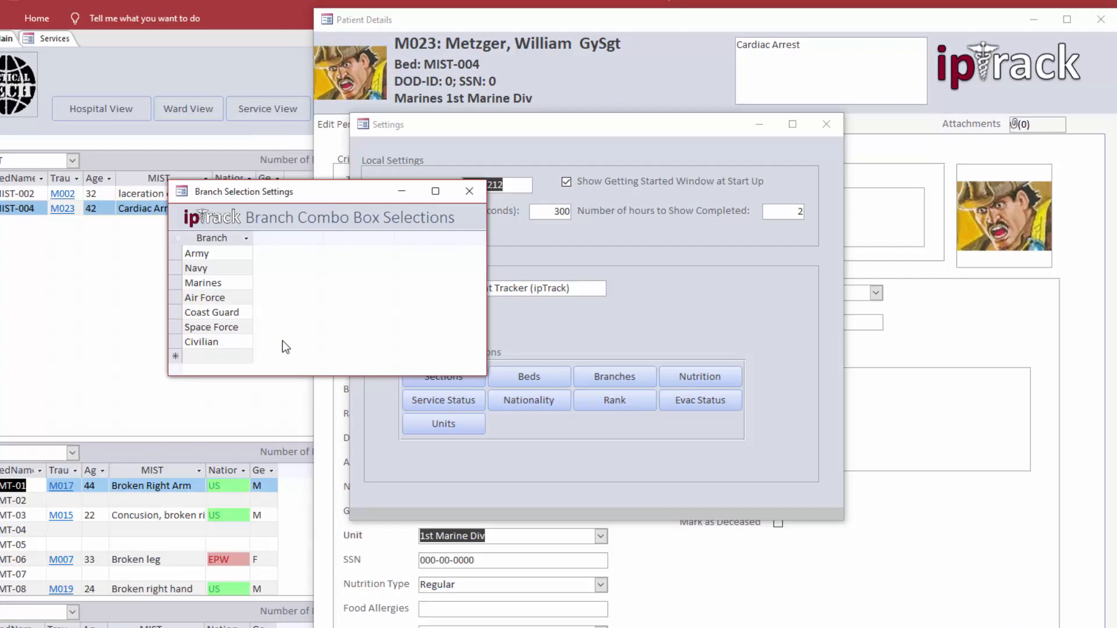
pyautogui.click(470, 192)
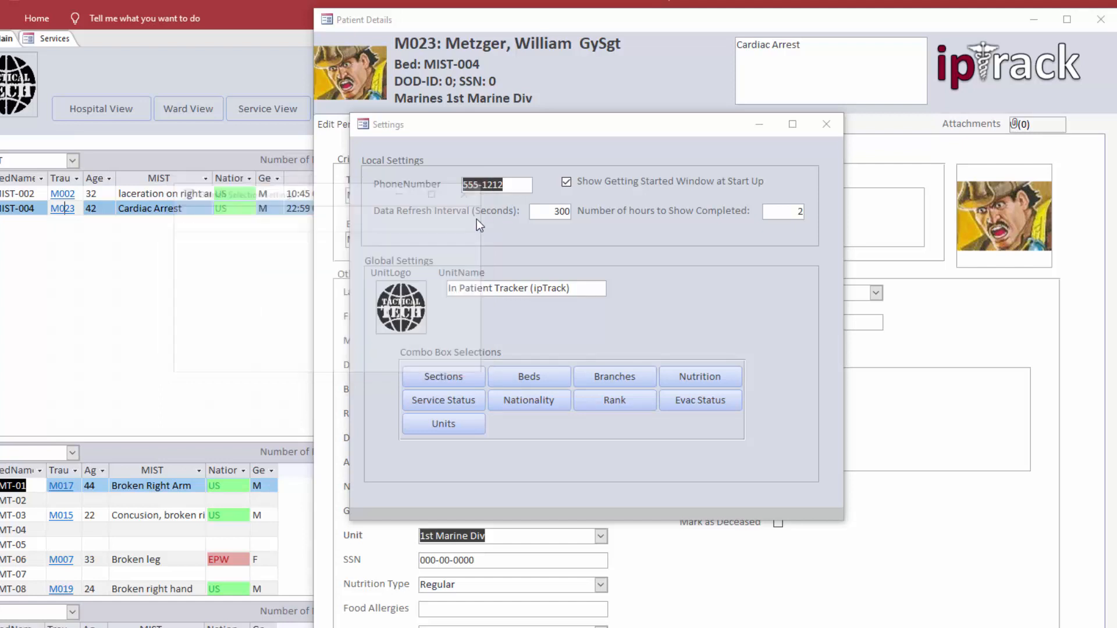
# - Open the nutrition selection list from the settings and look through its nutrition types
pyautogui.click(693, 376)
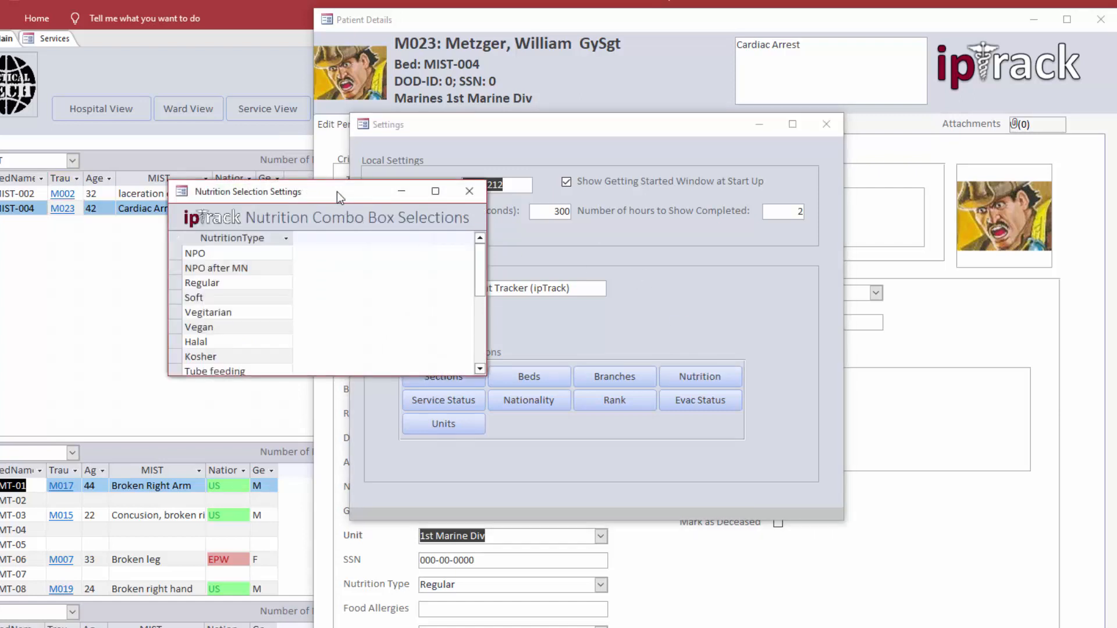
pyautogui.moveTo(337, 191); pyautogui.dragTo(411, 174)
pyautogui.scroll(-1, 407, 271)
pyautogui.scroll(1, 408, 271)
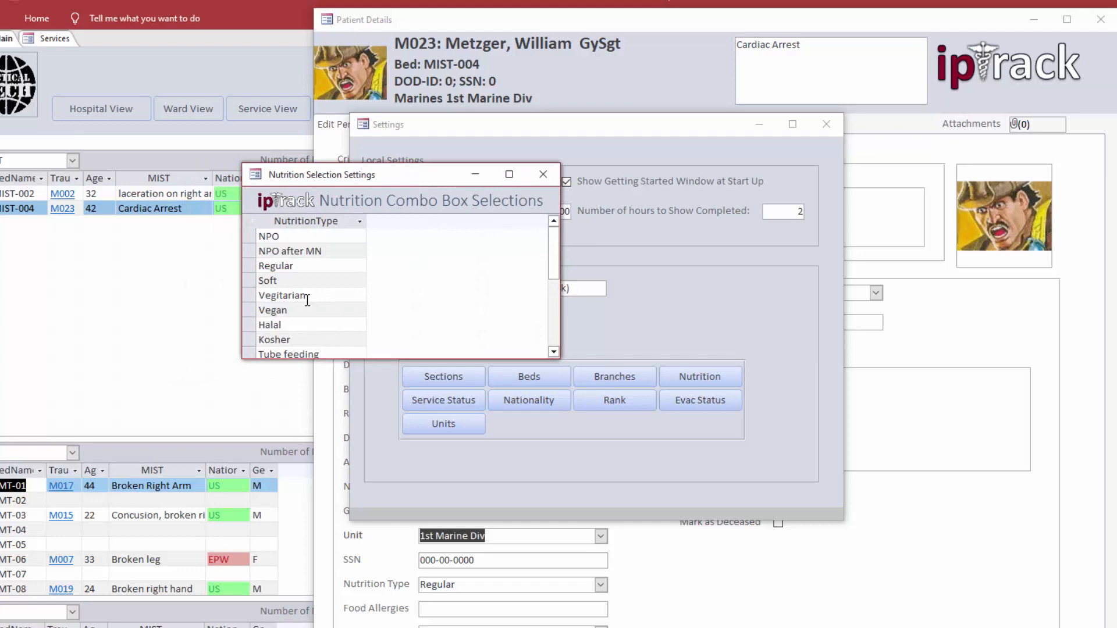
pyautogui.scroll(-1, 307, 300)
# - Open the Meal Distribution report beside the nutrition list and examine its meal totals and patient nutrition types
pyautogui.moveTo(418, 176); pyautogui.dragTo(299, 182)
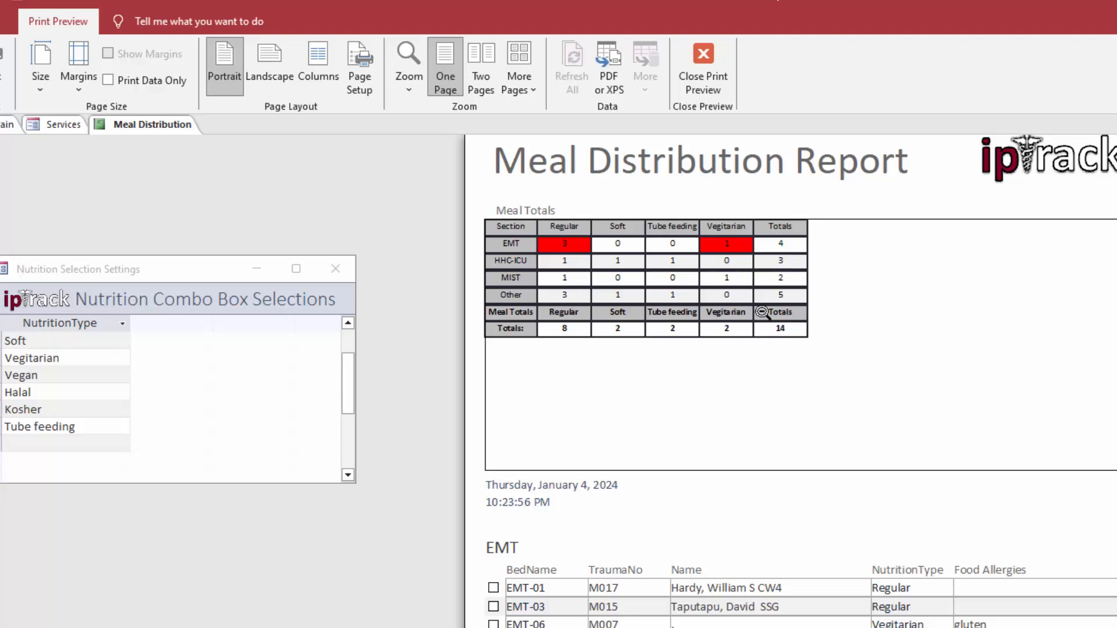
pyautogui.scroll(-1, 754, 574)
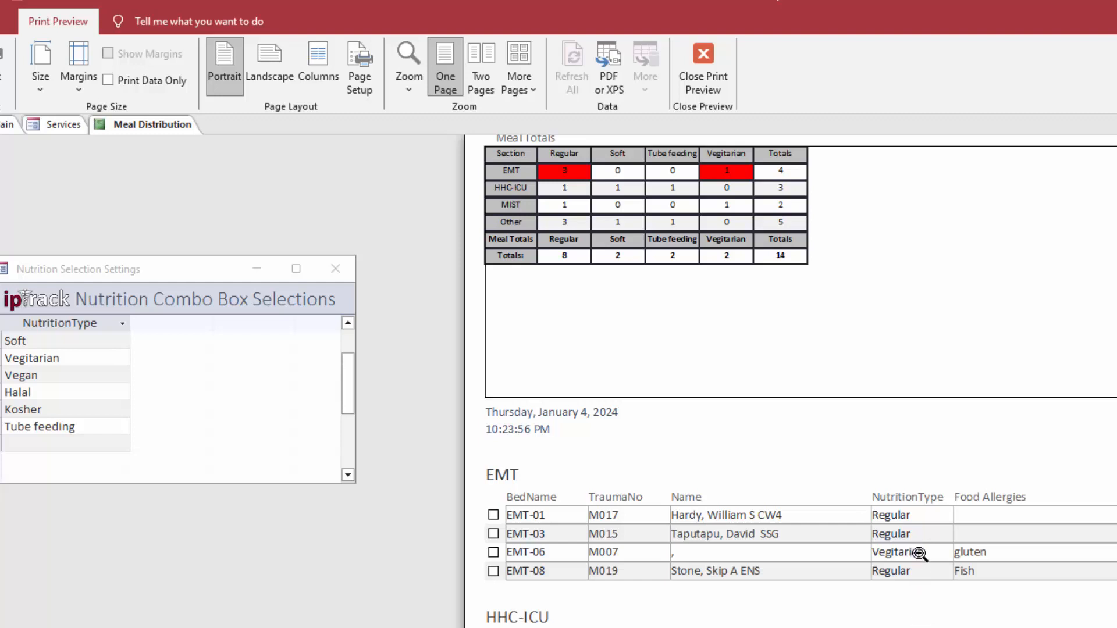
# - Return to the meal totals, close the Meal Distribution report and bring up the nationality selection list
pyautogui.scroll(3, 847, 434)
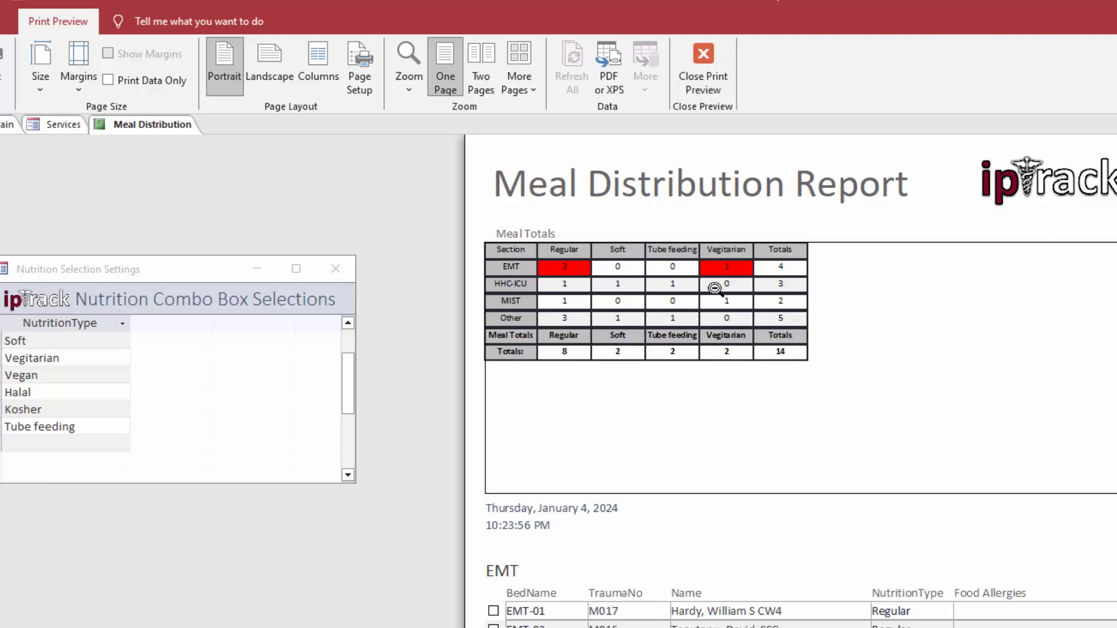
pyautogui.click(703, 78)
pyautogui.click(581, 417)
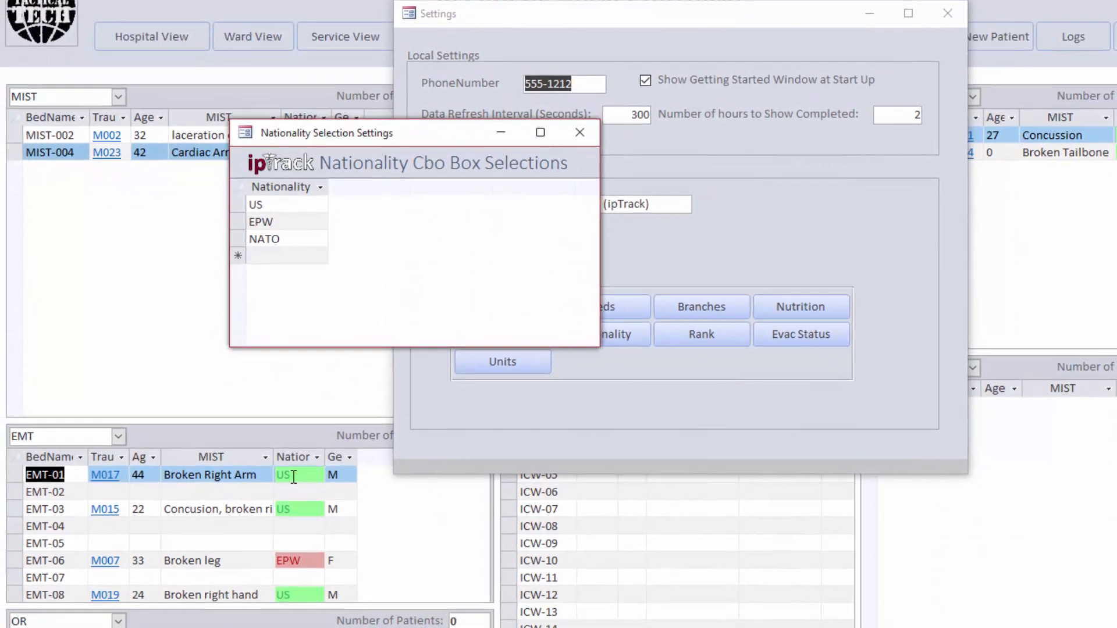
# - Compare the colour-coded nationalities of the EMT patients with the nationality selection list and close the list
pyautogui.click(294, 477)
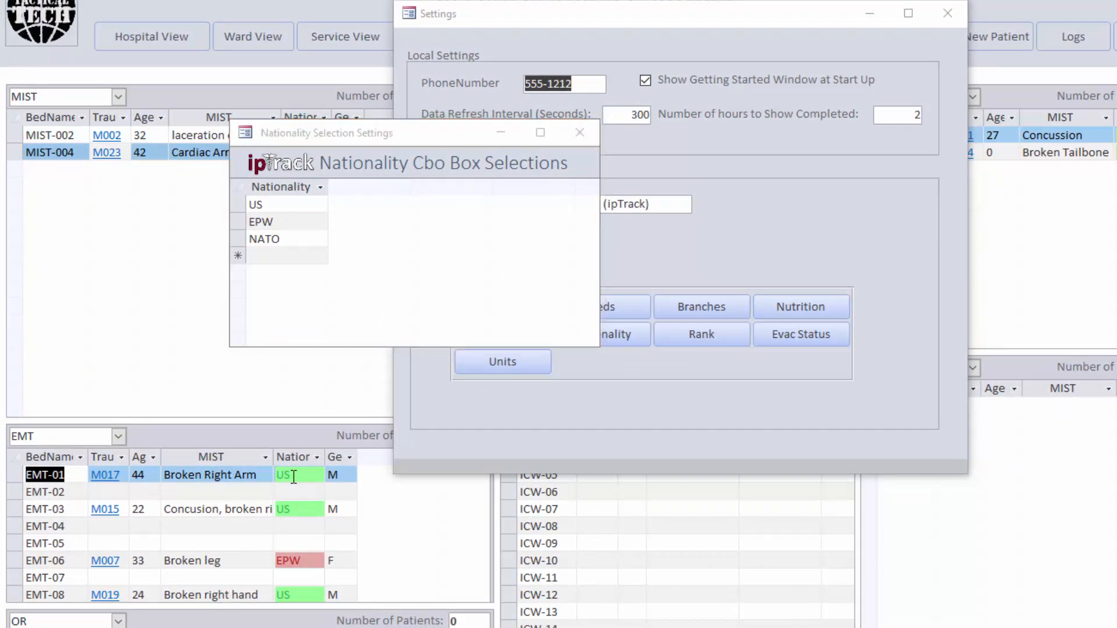
pyautogui.click(295, 510)
pyautogui.click(306, 561)
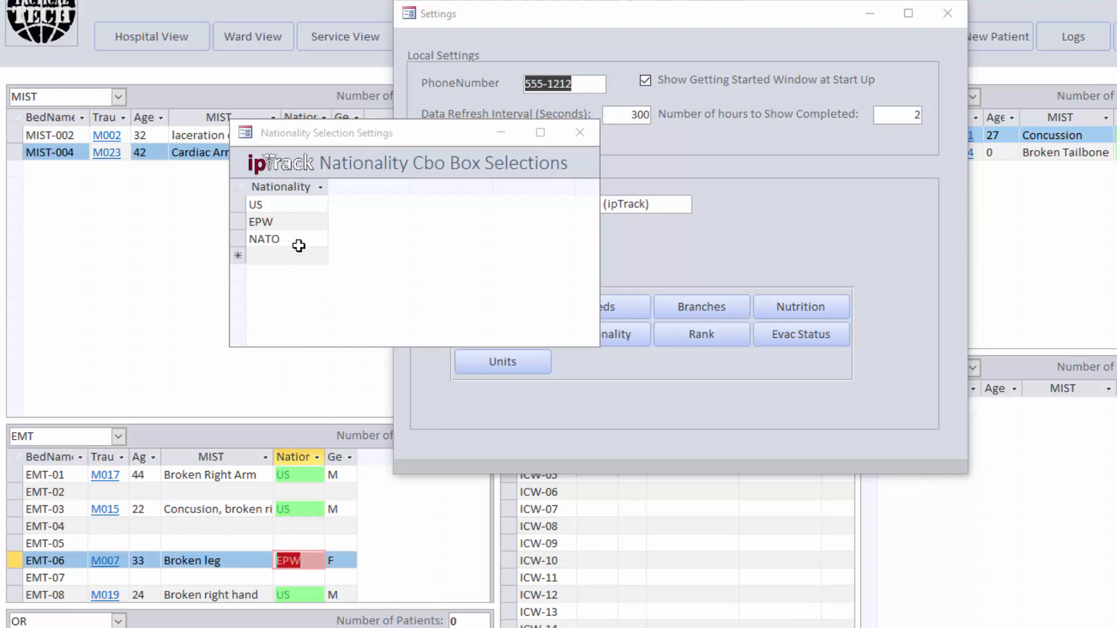
pyautogui.click(304, 516)
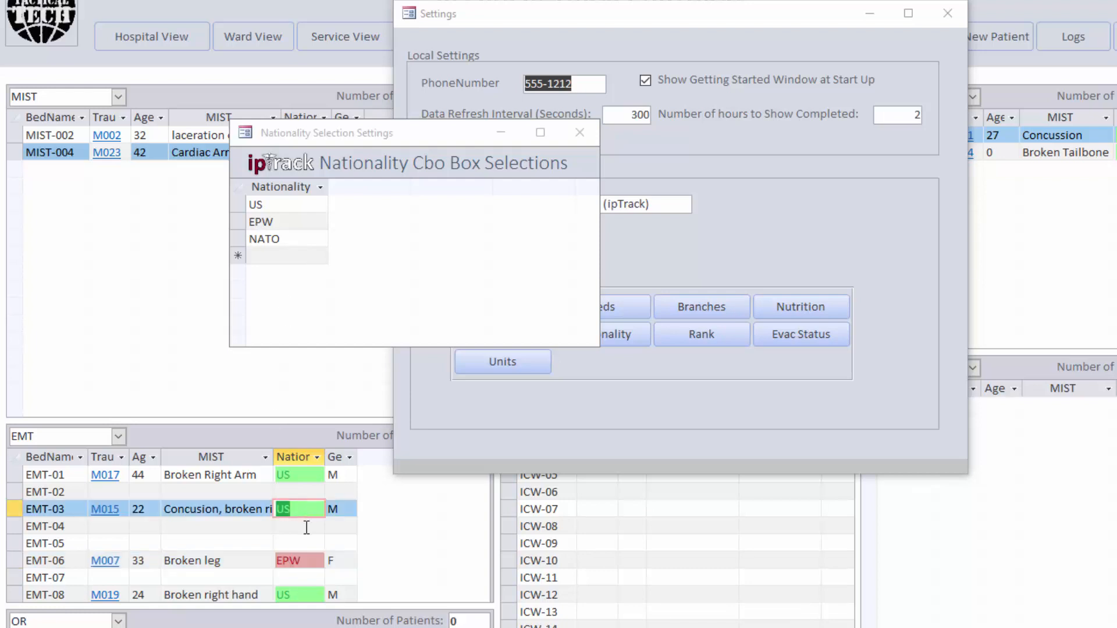
pyautogui.click(306, 525)
pyautogui.click(306, 510)
pyautogui.click(584, 133)
# - Open the rank selection list from the settings, look through all its ranks and close it
pyautogui.click(679, 329)
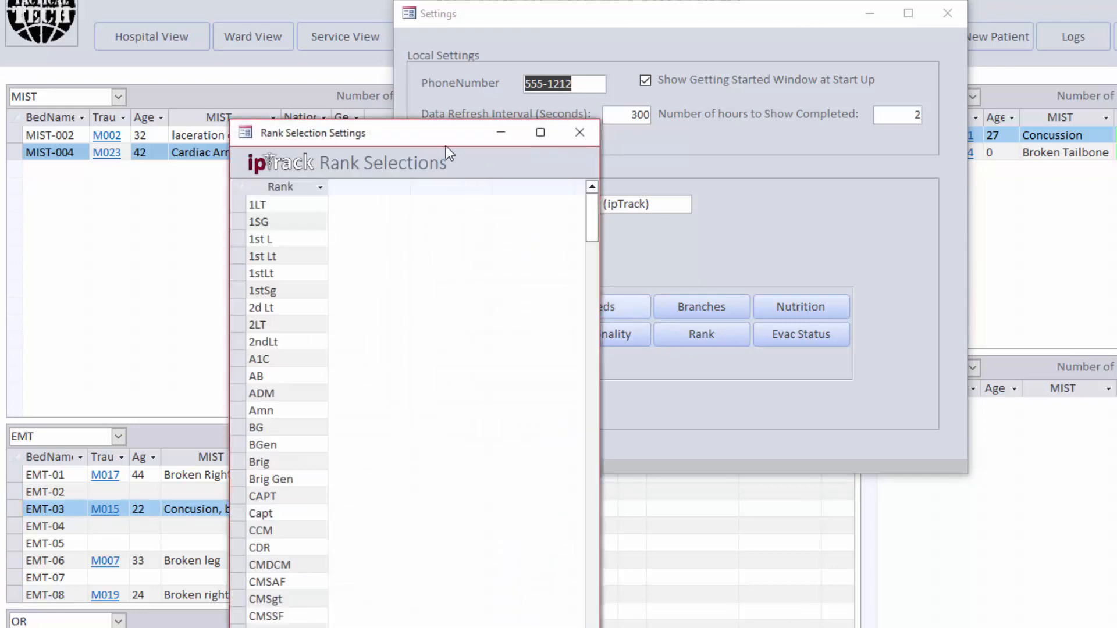
pyautogui.moveTo(442, 131); pyautogui.dragTo(553, 39)
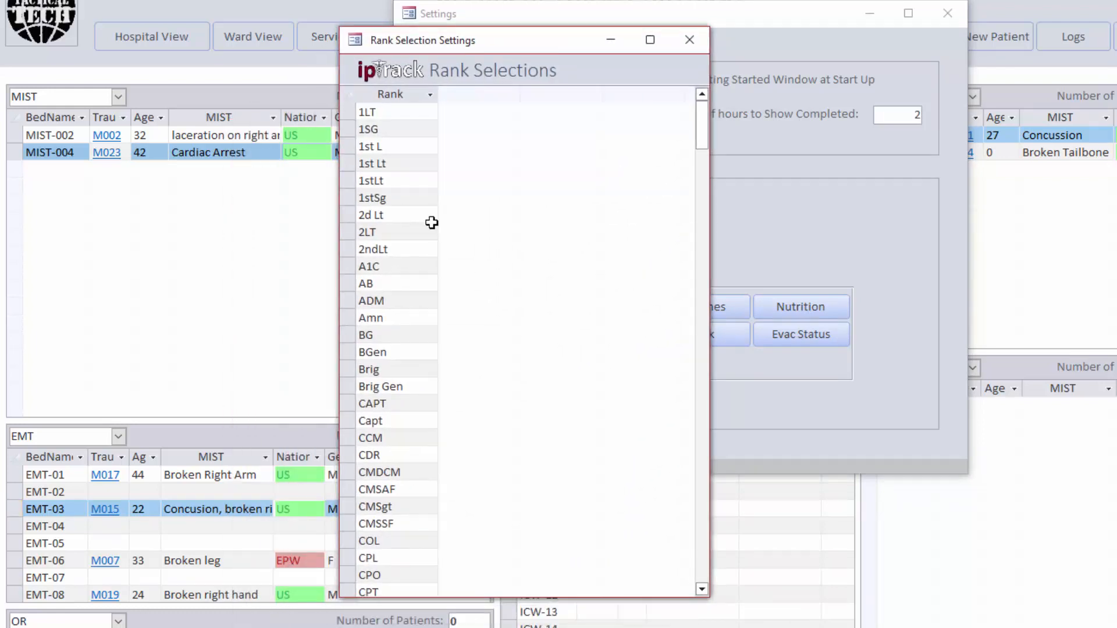
pyautogui.scroll(-15, 432, 223)
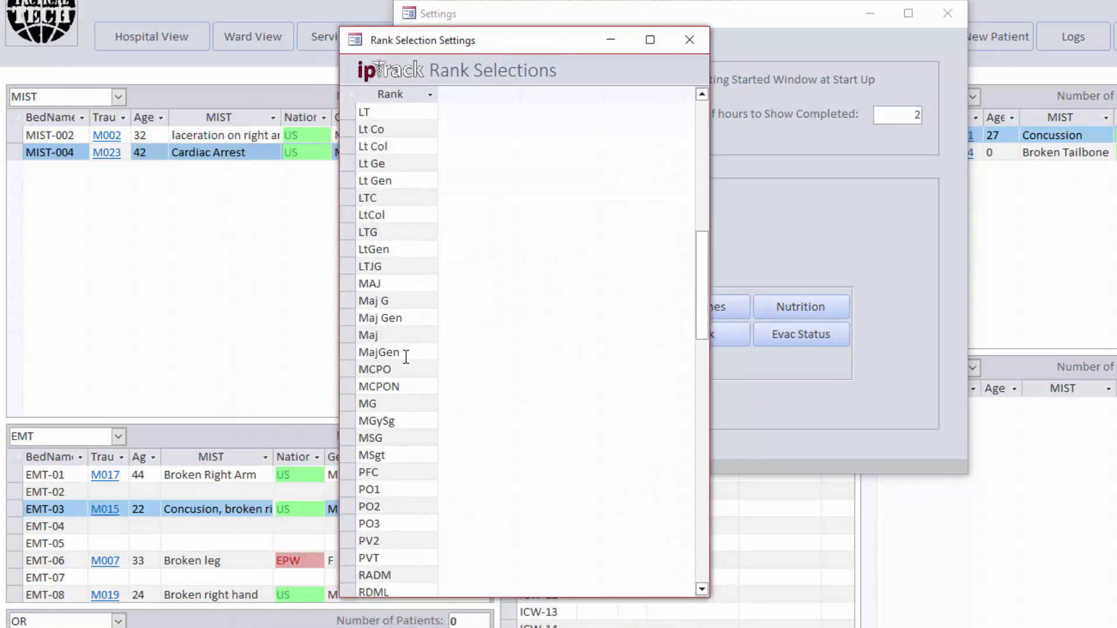
pyautogui.scroll(-6, 405, 356)
pyautogui.scroll(20, 405, 357)
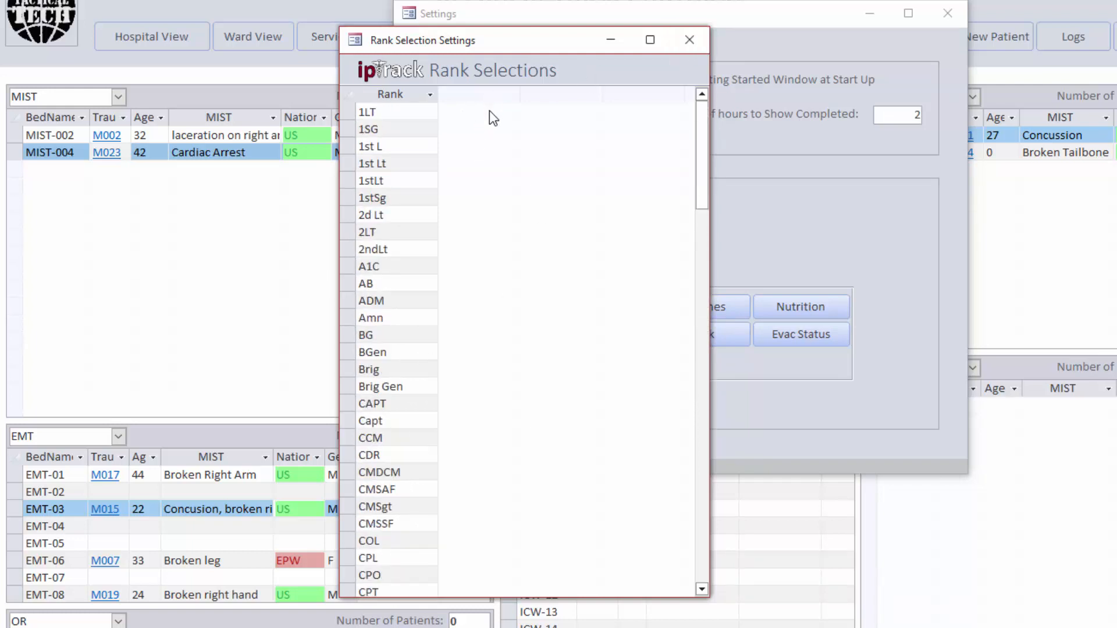
pyautogui.click(697, 42)
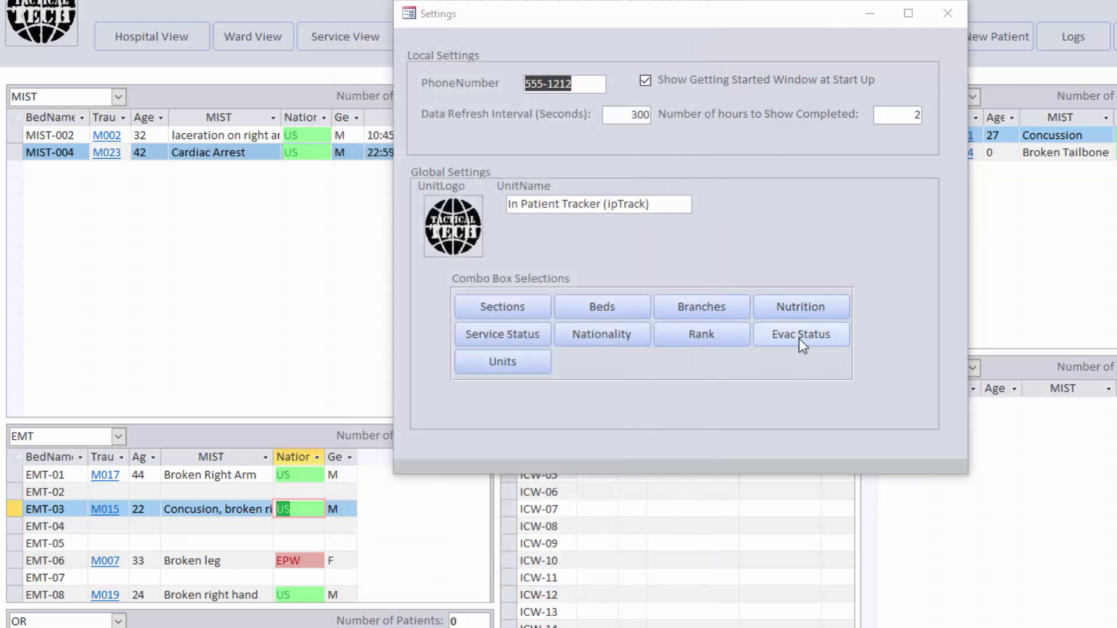
# - Open the evac status selection list from the settings, review its entries and close it
pyautogui.click(799, 340)
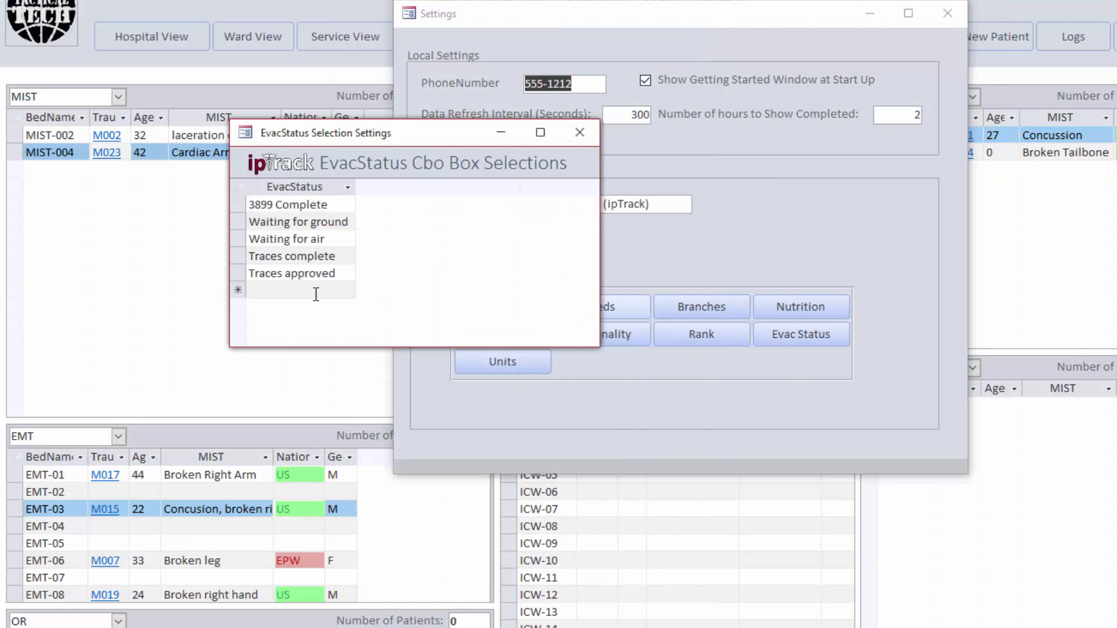
pyautogui.click(579, 132)
# - Open the unit selection list and the details of the patient in bed MIST-002 to inspect the Unit choices
pyautogui.click(472, 364)
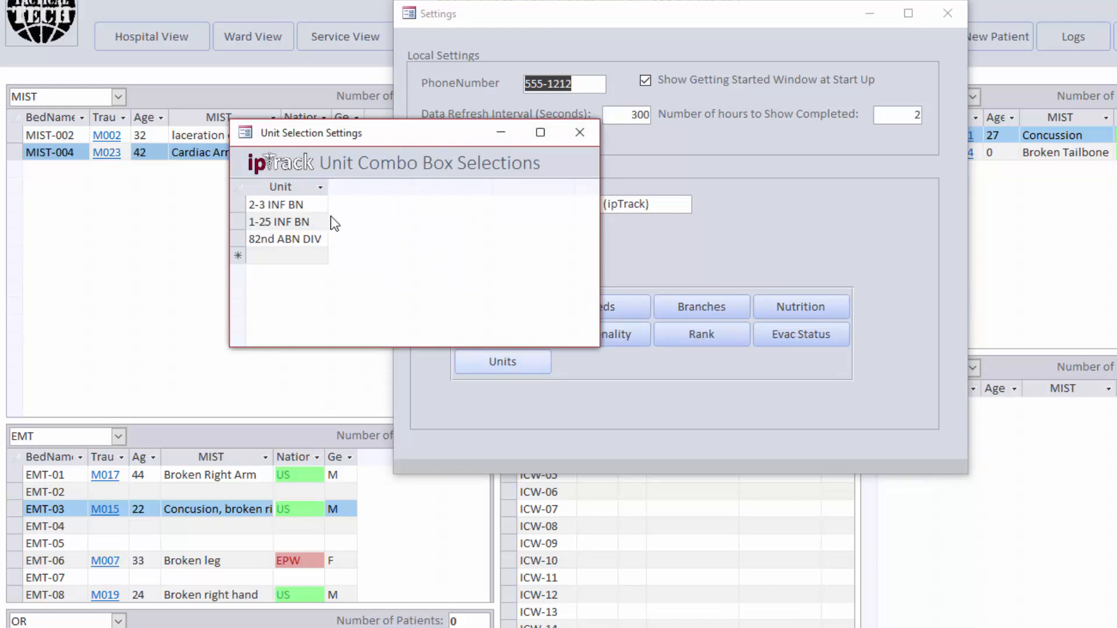
pyautogui.click(107, 136)
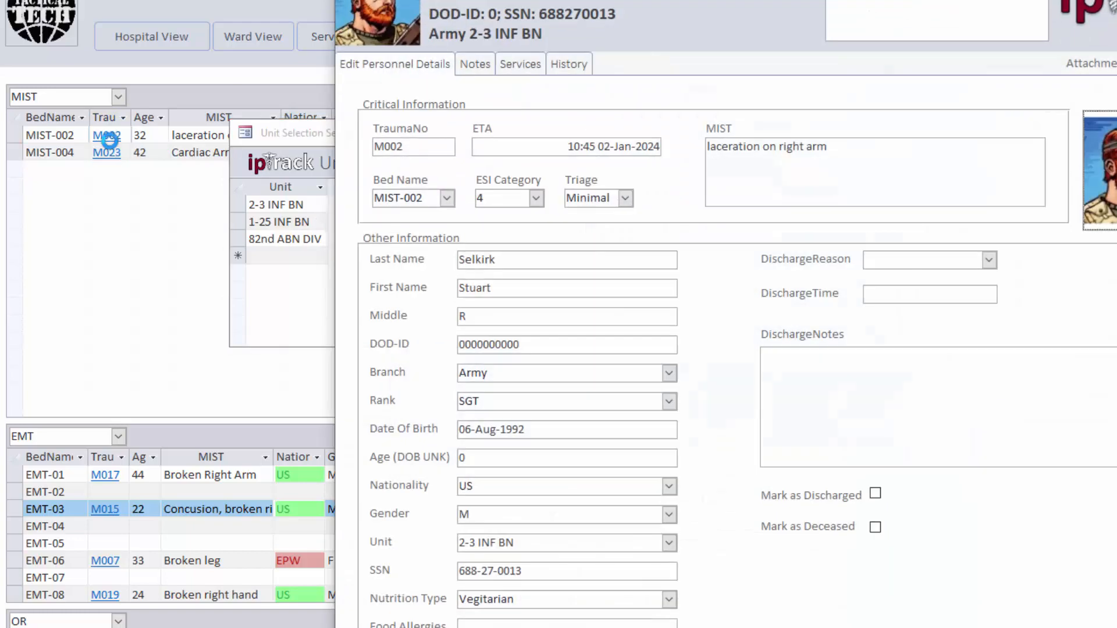
pyautogui.click(669, 543)
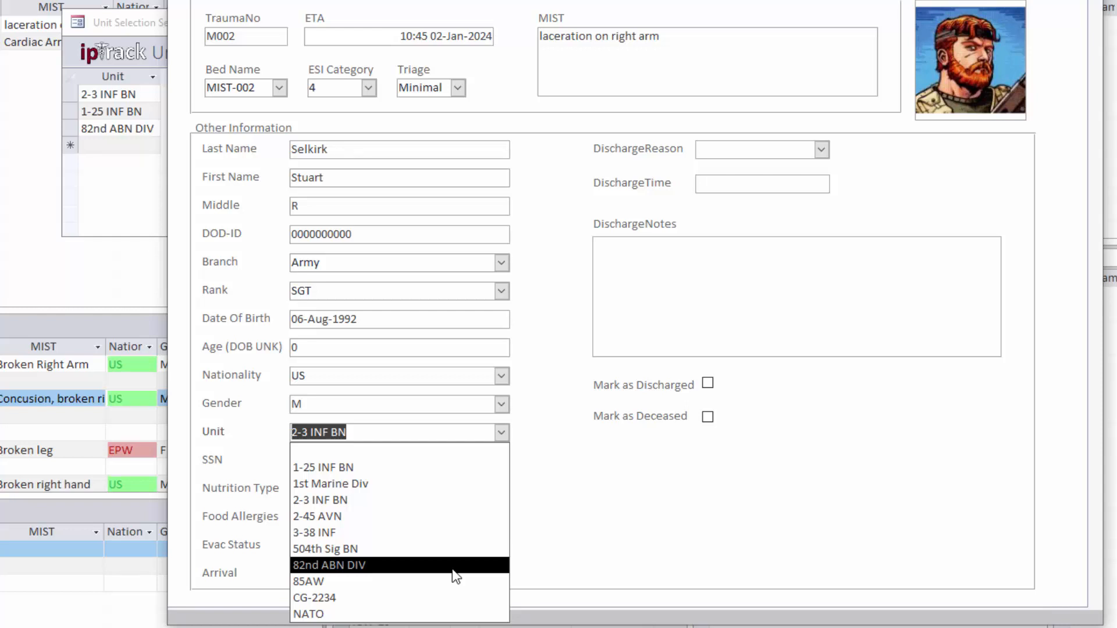
pyautogui.click(564, 554)
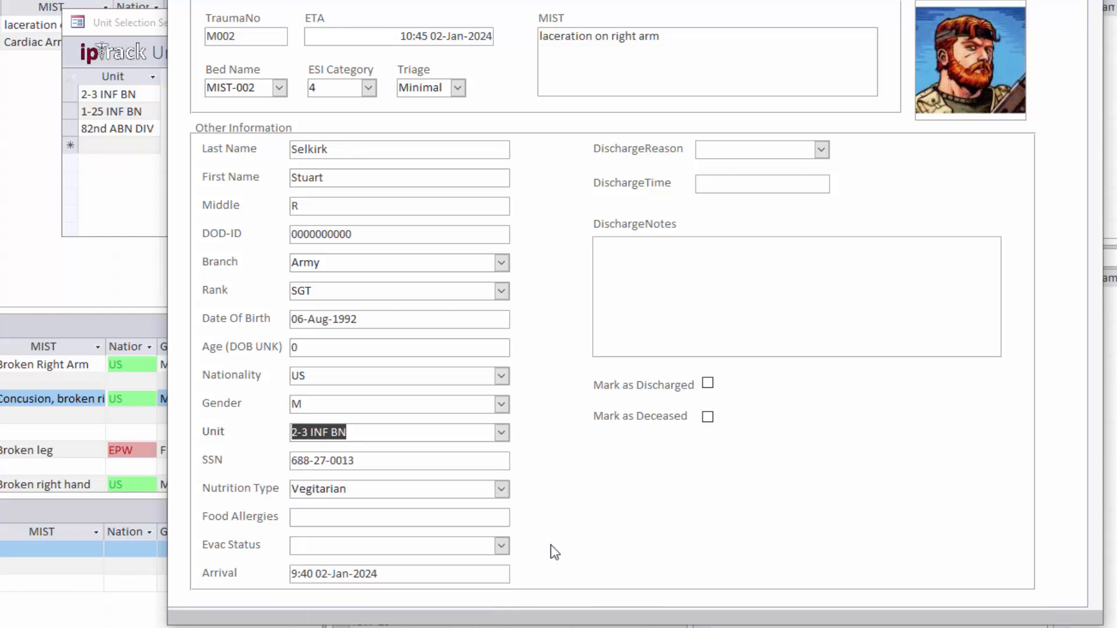
pyautogui.click(402, 431)
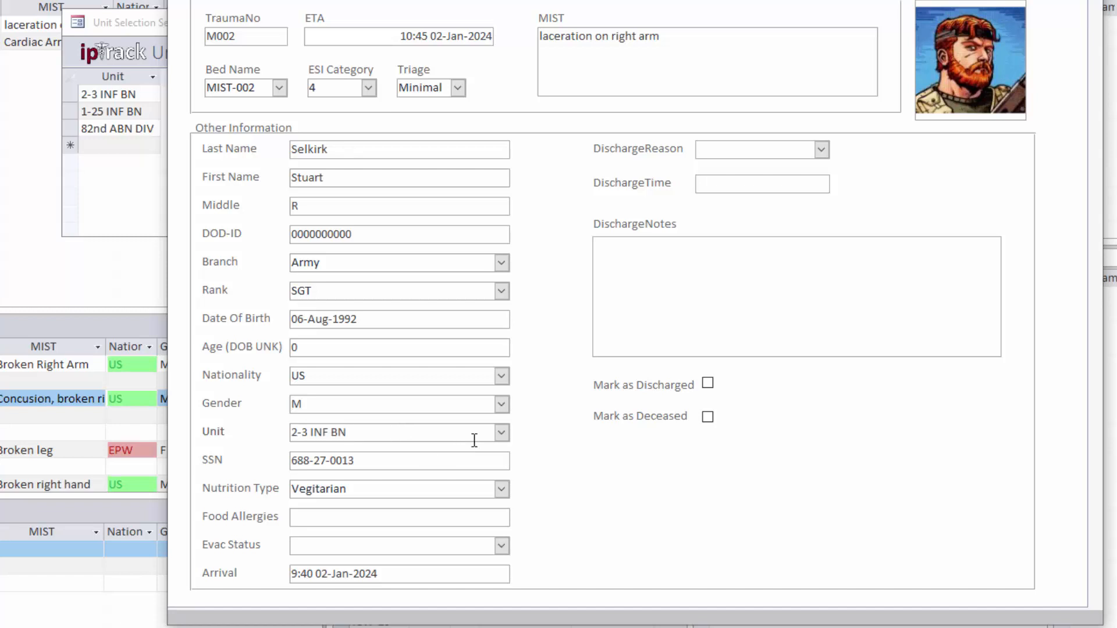
pyautogui.click(501, 433)
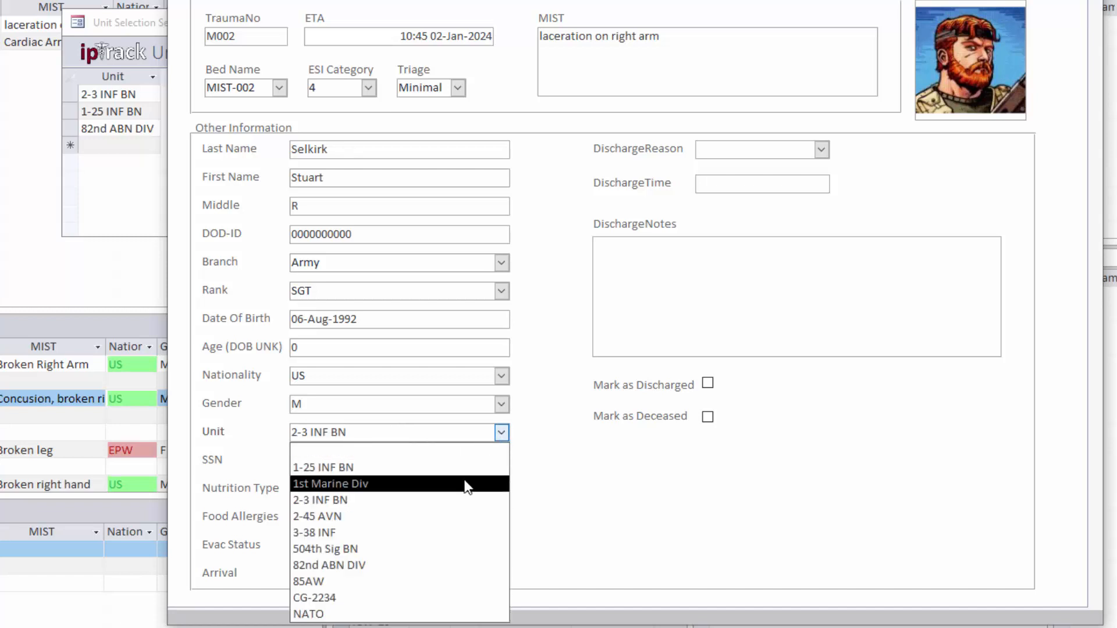
# - Move the unit selection list aside and check the Unit choices of the MIST-002 patient again
pyautogui.click(98, 179)
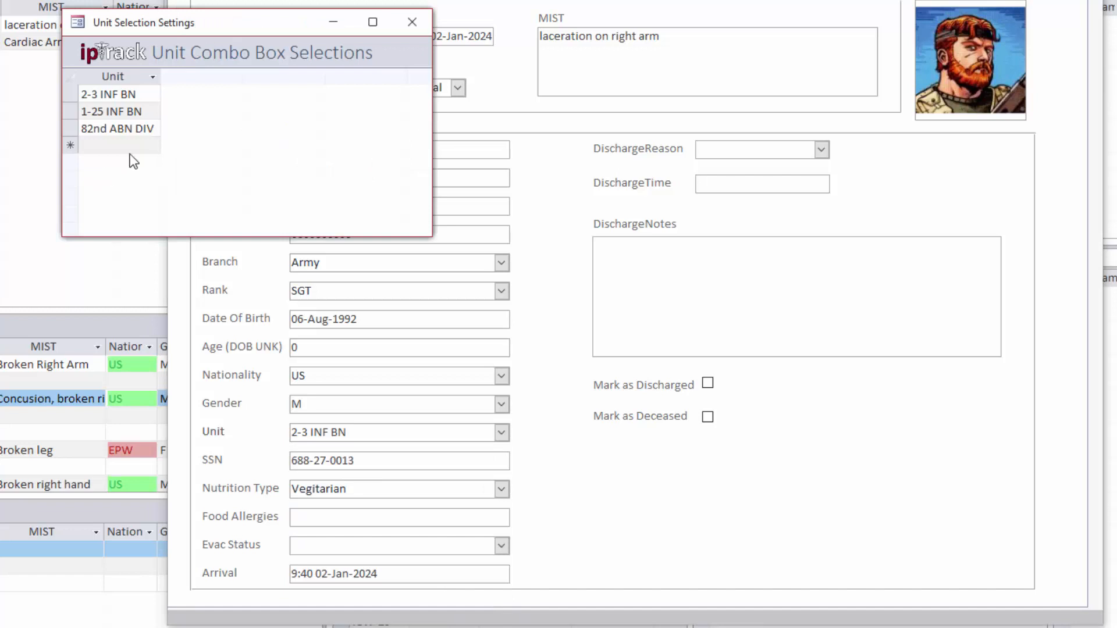
pyautogui.moveTo(240, 25); pyautogui.dragTo(103, 0)
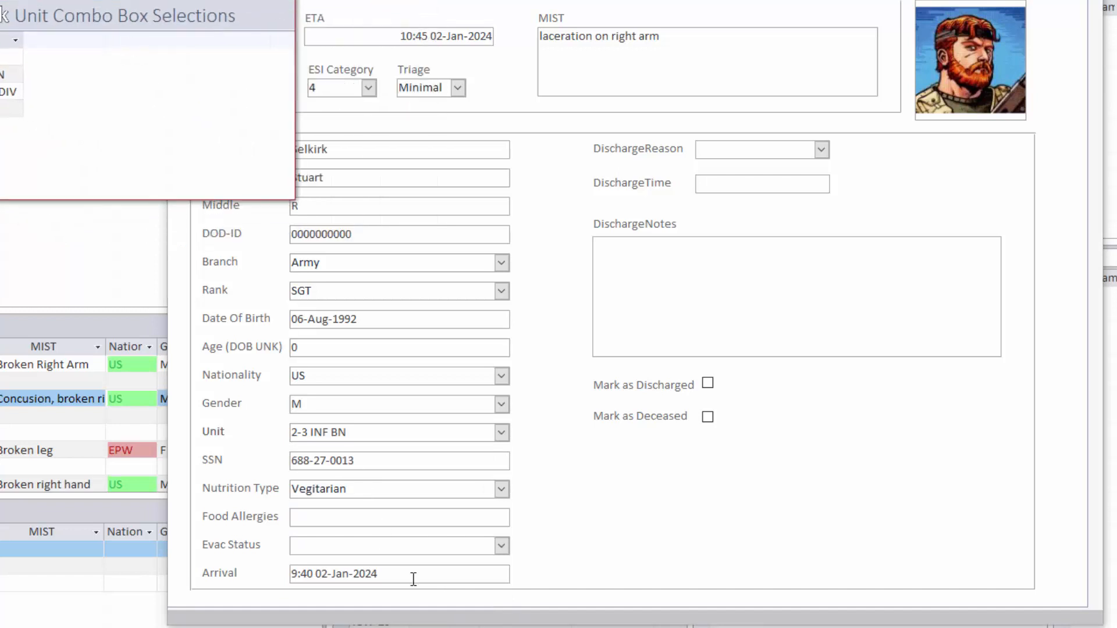
pyautogui.click(595, 525)
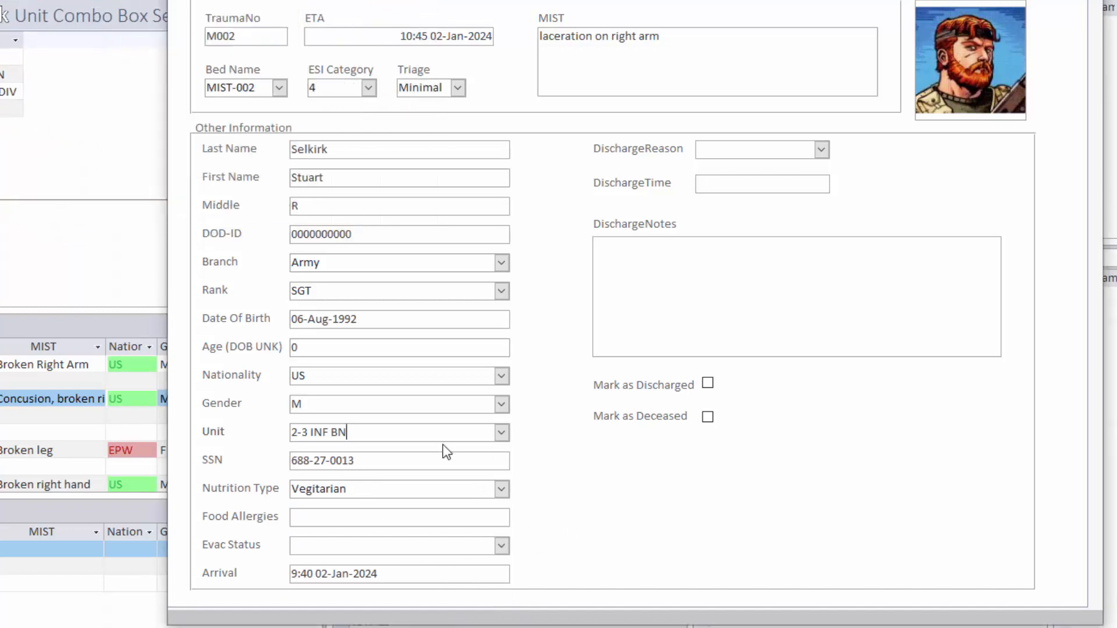
pyautogui.click(502, 434)
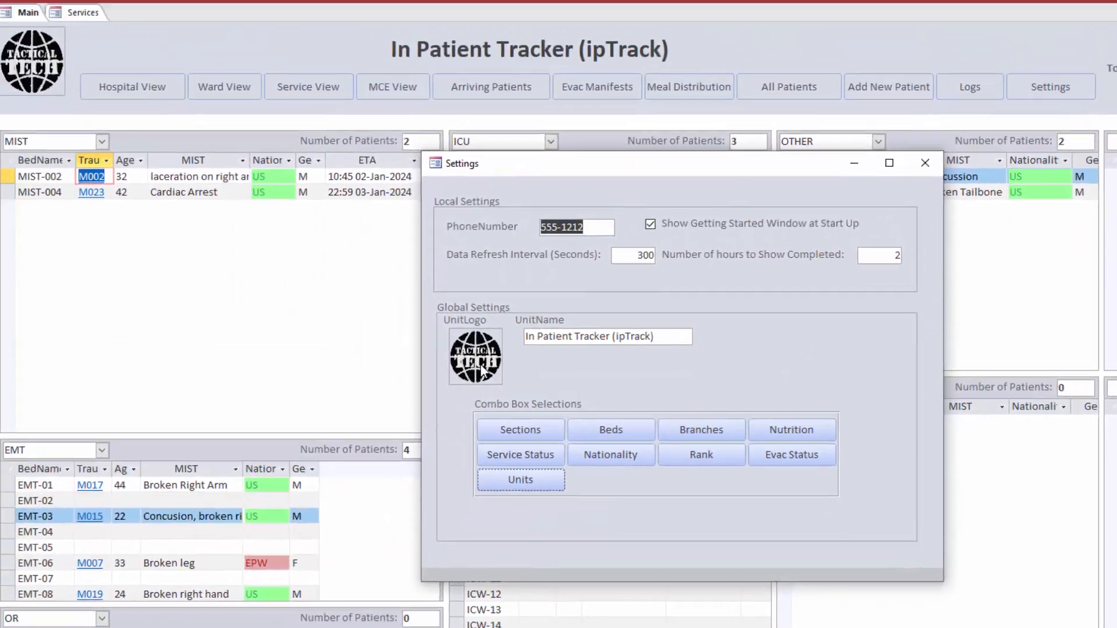
# - Replace the unit logo in the global settings with OIG.h_ACUWJEBVNbHWMDyI.jpg from the Graphics folder
pyautogui.click(471, 355)
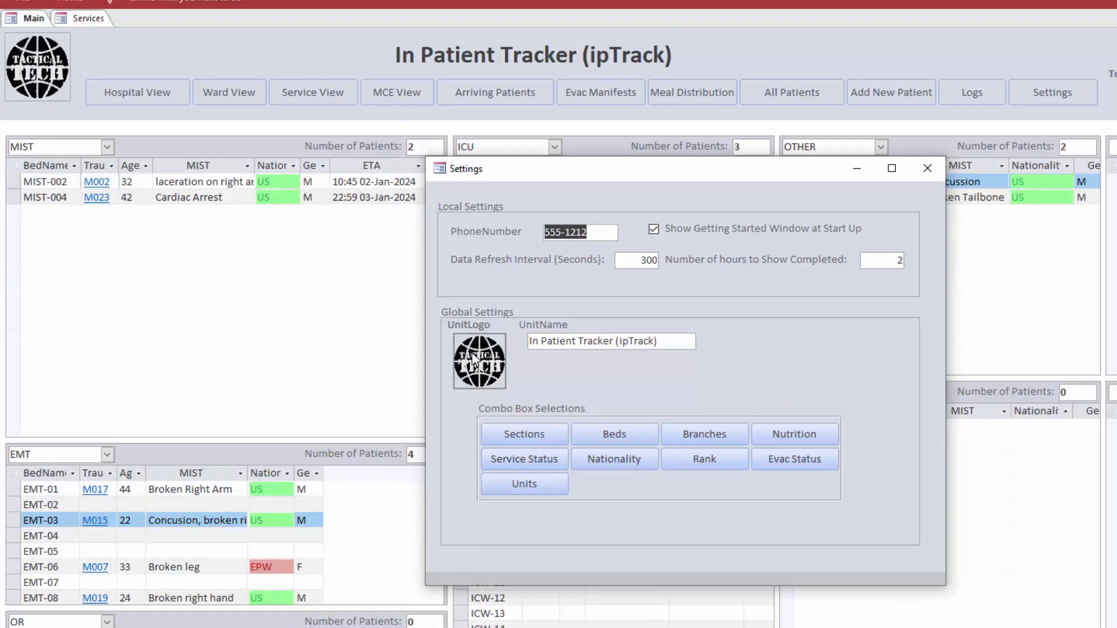
pyautogui.doubleClick(491, 361)
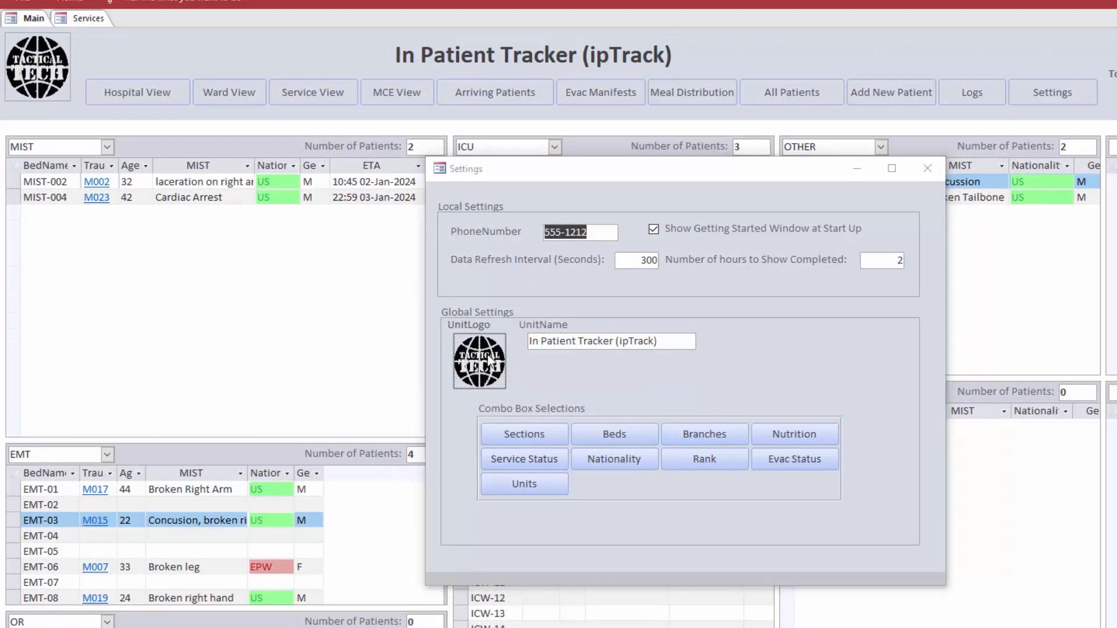
pyautogui.click(856, 343)
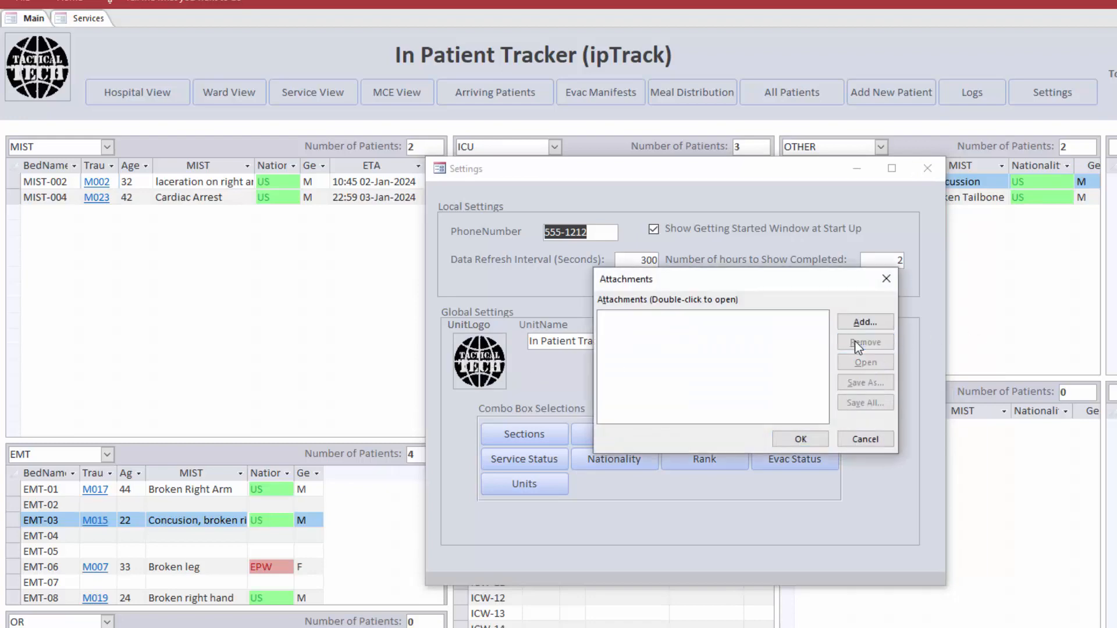
pyautogui.click(865, 322)
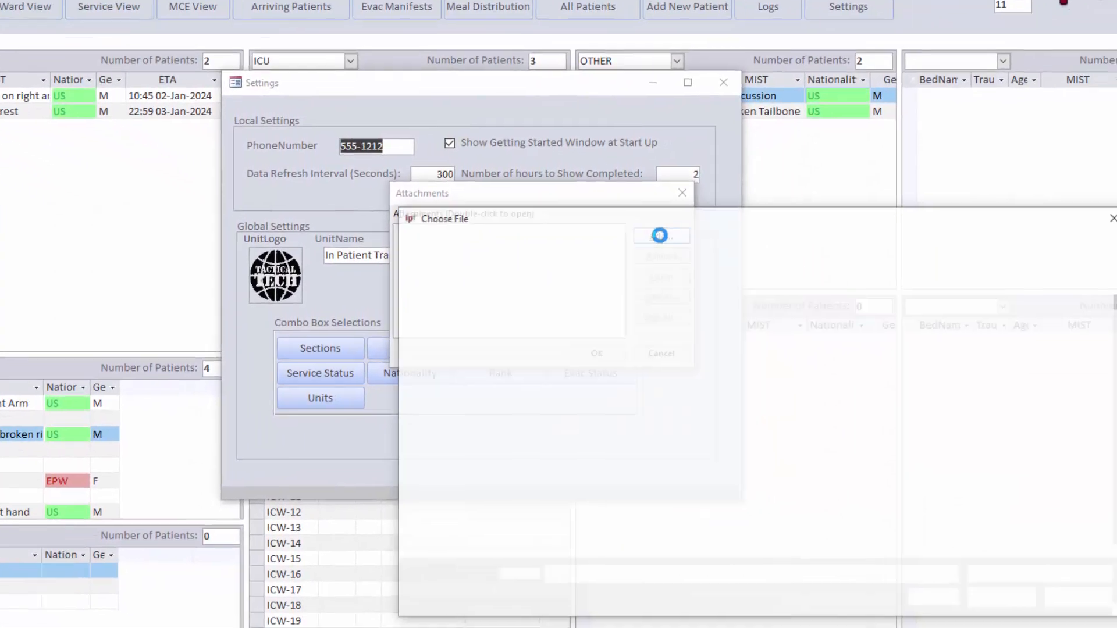
pyautogui.click(1052, 463)
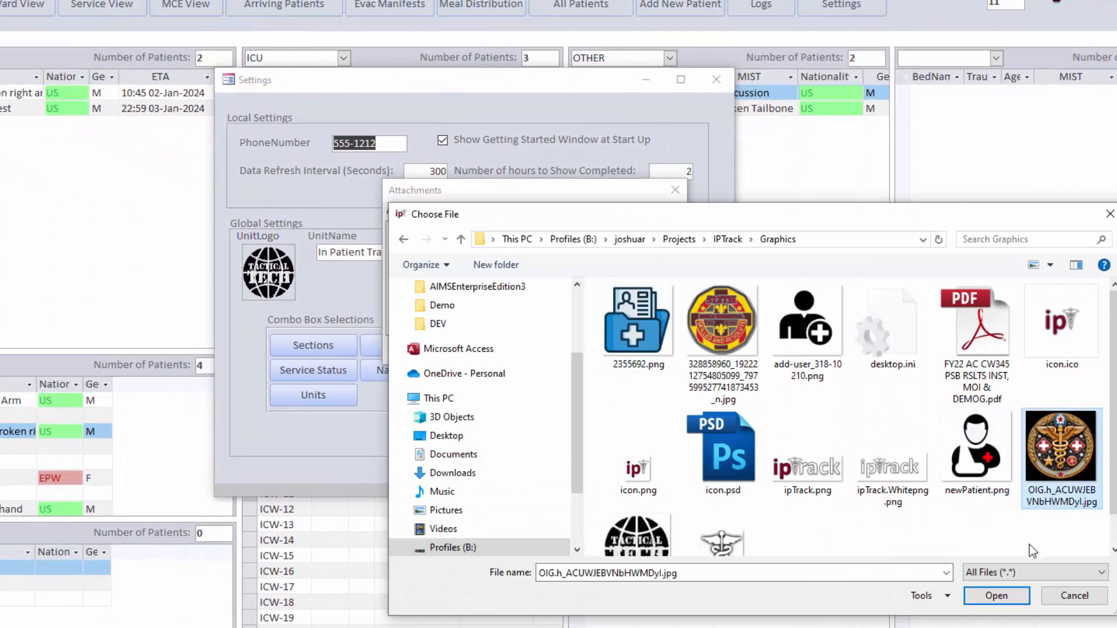
pyautogui.click(995, 595)
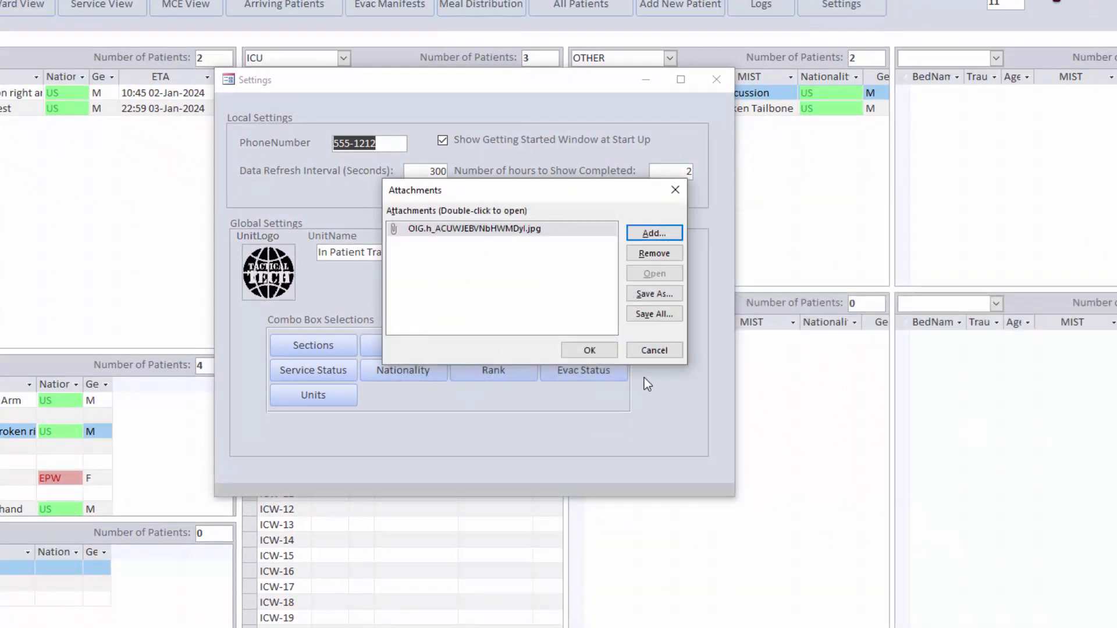
pyautogui.click(588, 350)
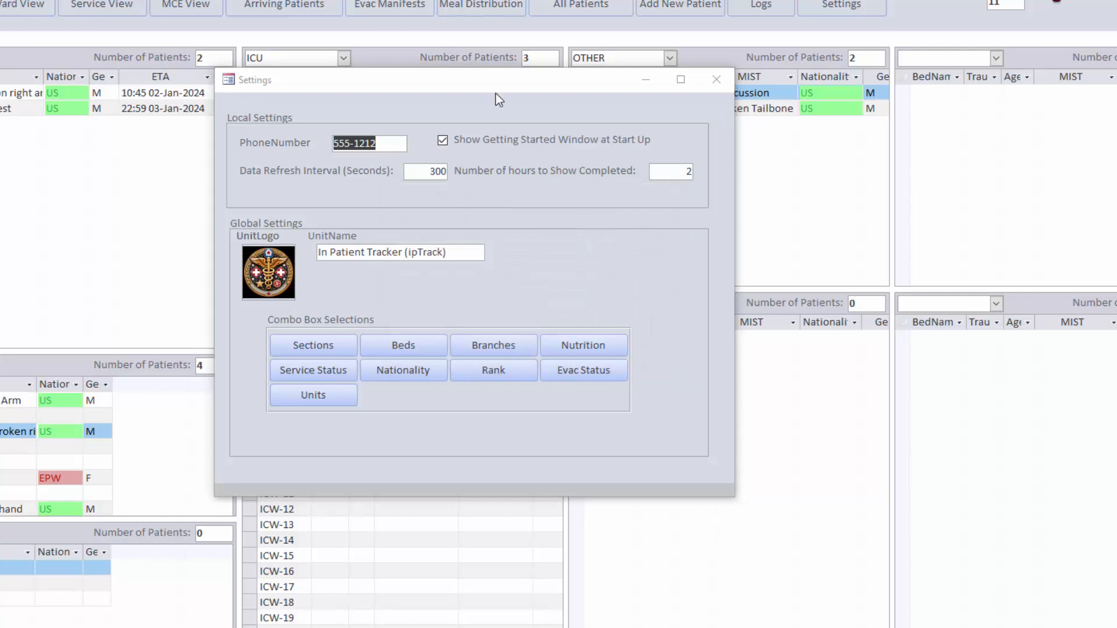
# - Set the unit name in the global settings to 815th Field Hospital and apply it to the main screen
pyautogui.click(469, 252)
pyautogui.moveTo(464, 251); pyautogui.dragTo(260, 225)
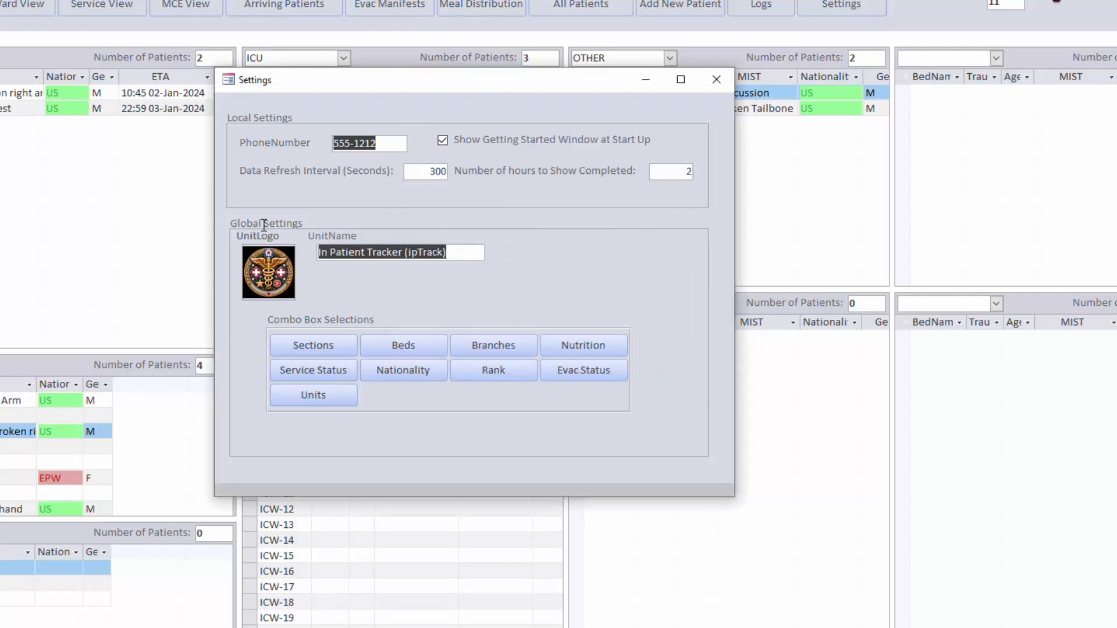
pyautogui.write('815th Field Hospital')
pyautogui.click(107, 77)
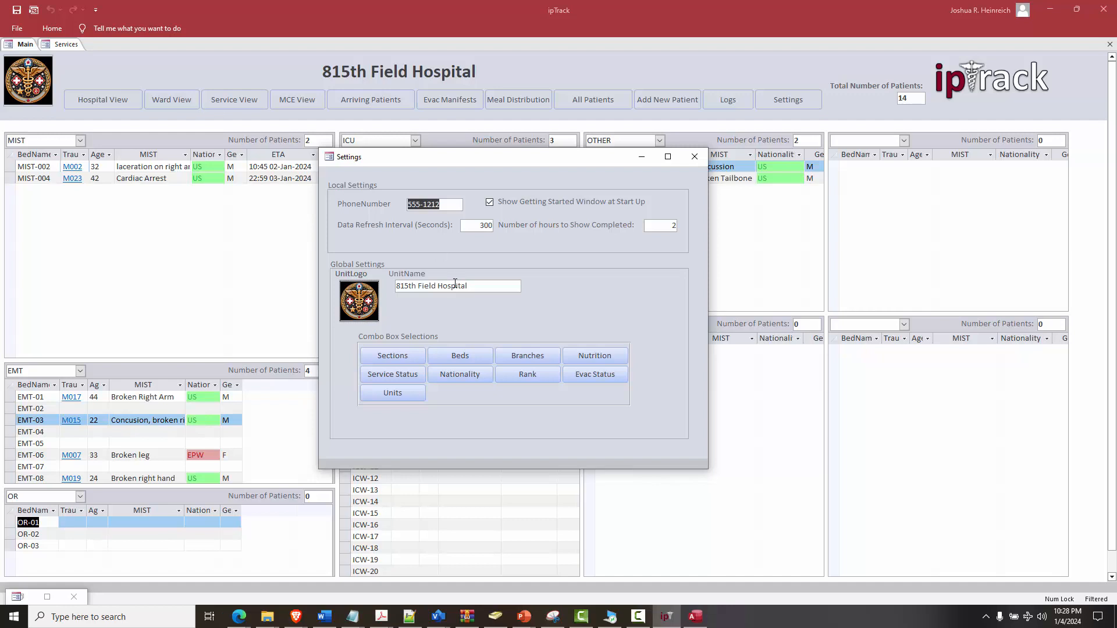
# - Append (EXER 2024-01) to the unit name, apply it to the main screen and return to the settings
pyautogui.click(484, 287)
pyautogui.write('(')
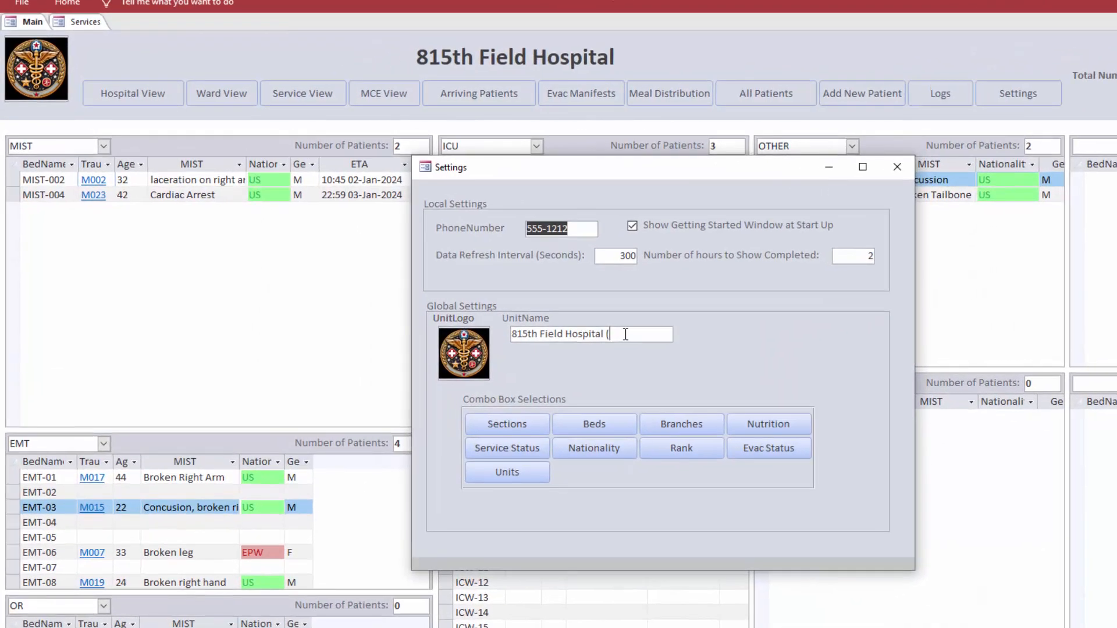
pyautogui.write('EXER 2024-01)')
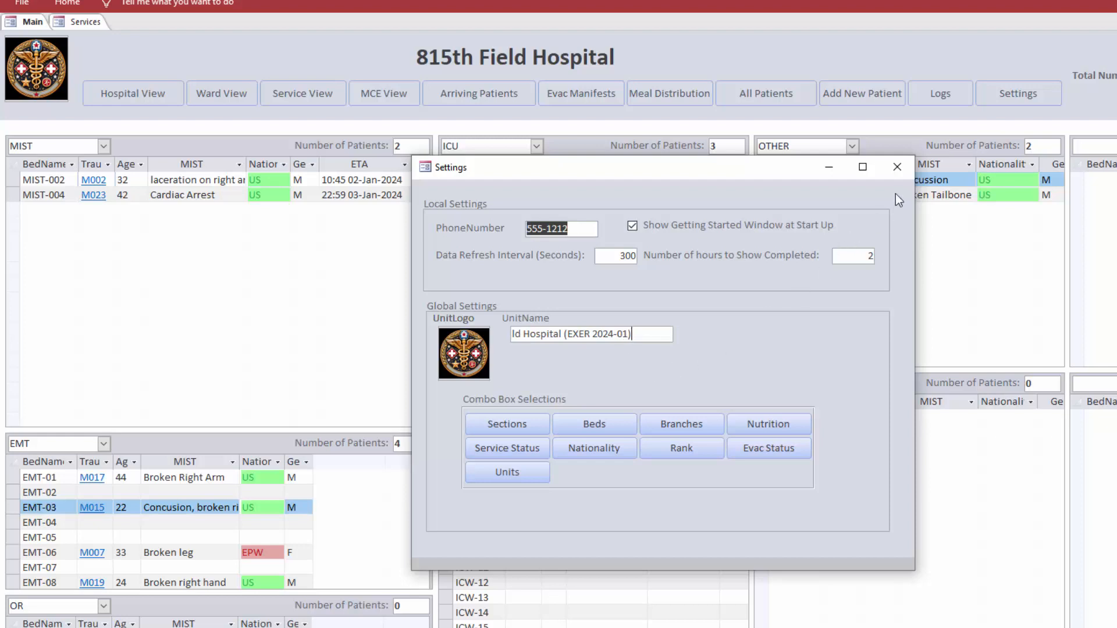
pyautogui.click(332, 64)
pyautogui.click(584, 177)
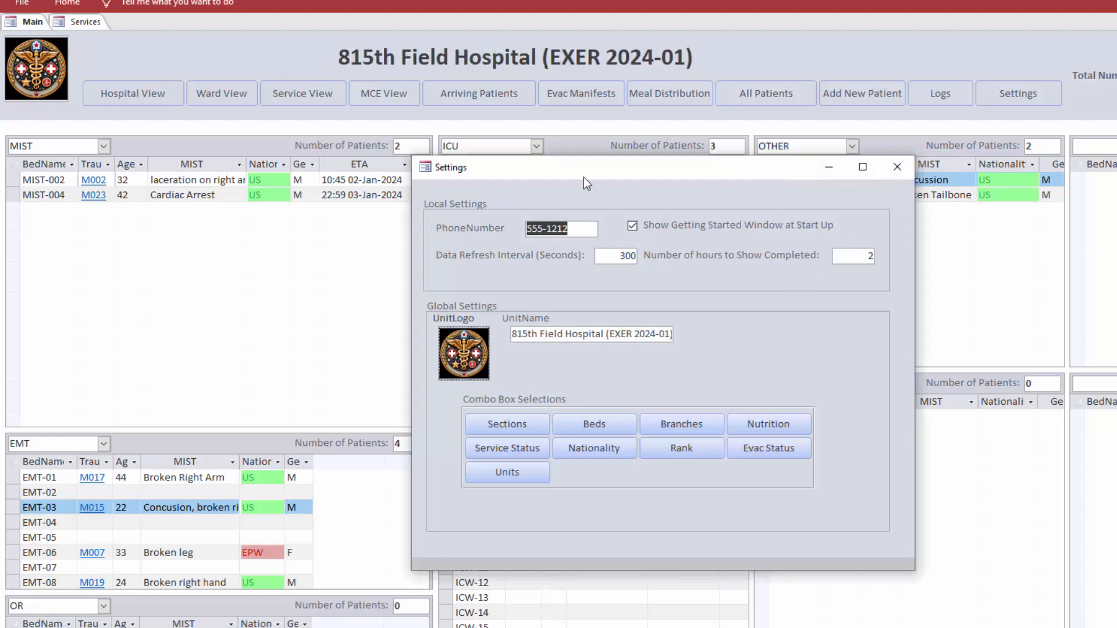